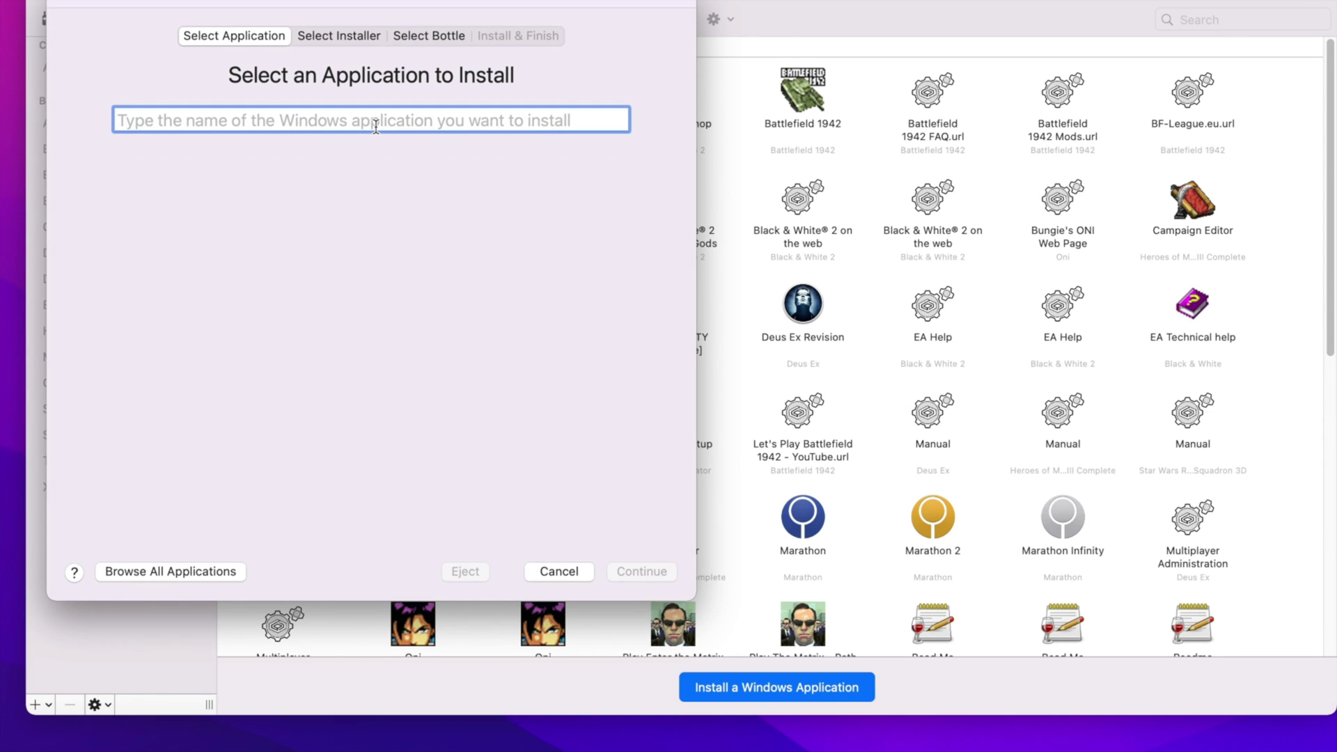
Step: Select Steam, target a new Windows 10 64-bit bottle, and start the installation
text(Steam)
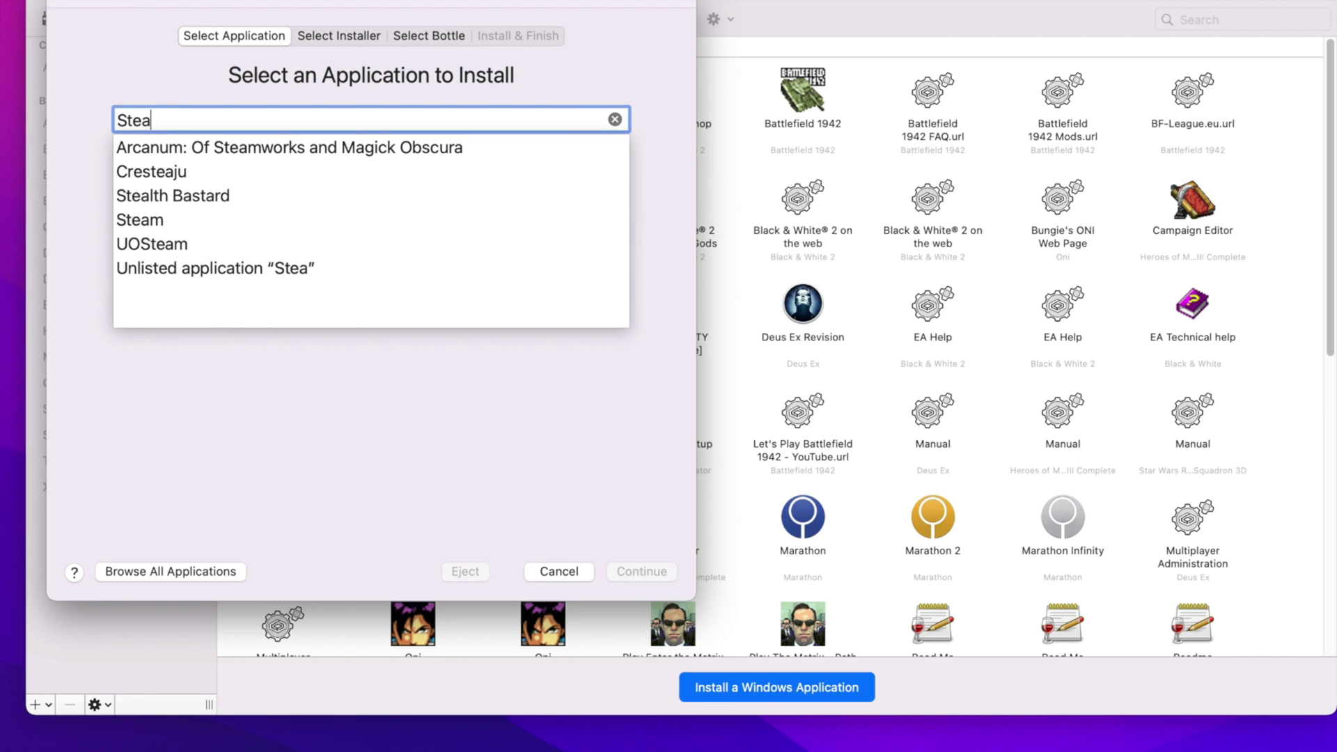
click(161, 174)
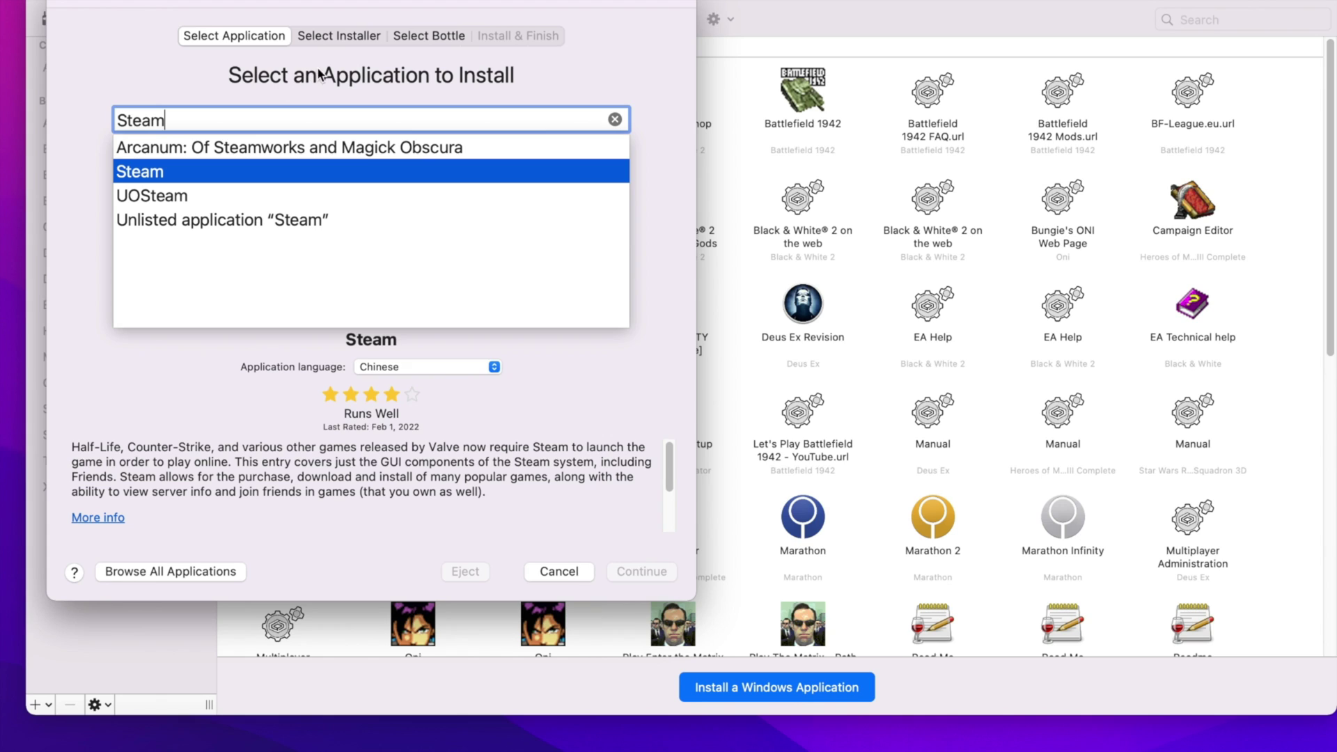
key(Return)
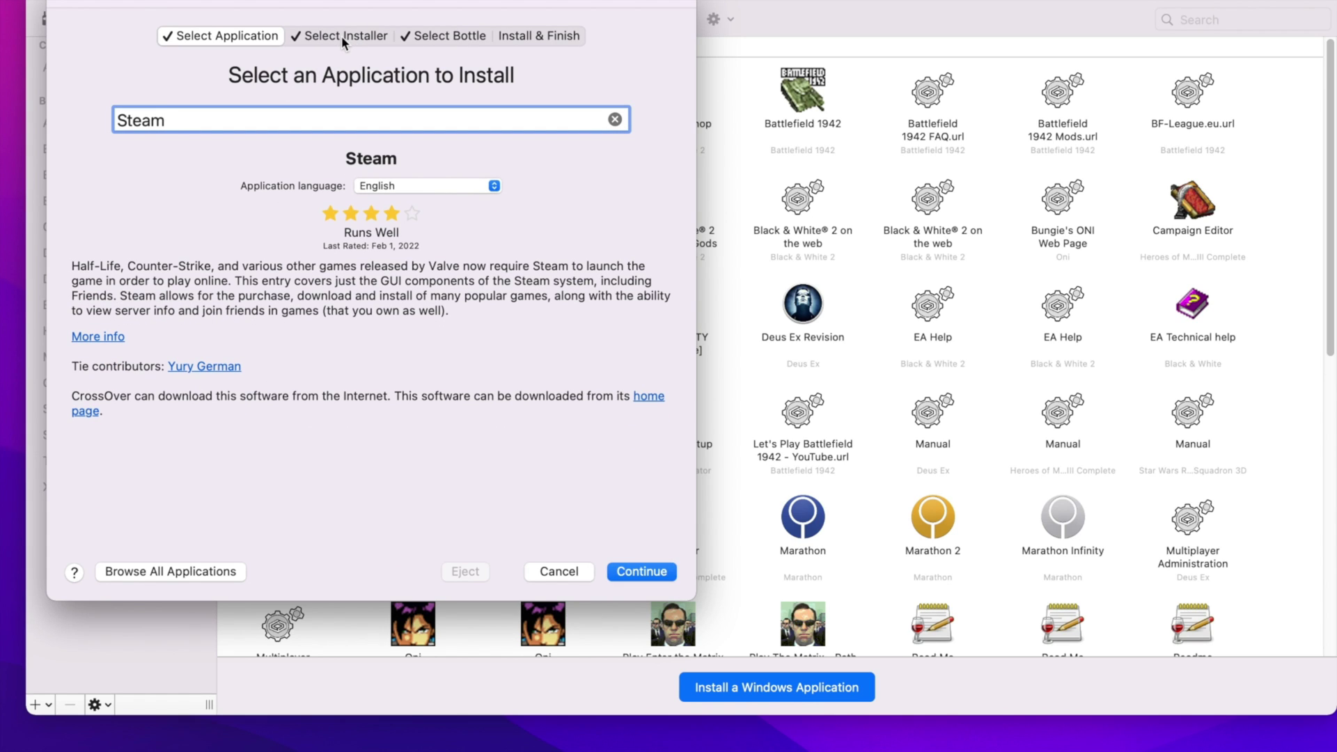
click(346, 36)
click(431, 37)
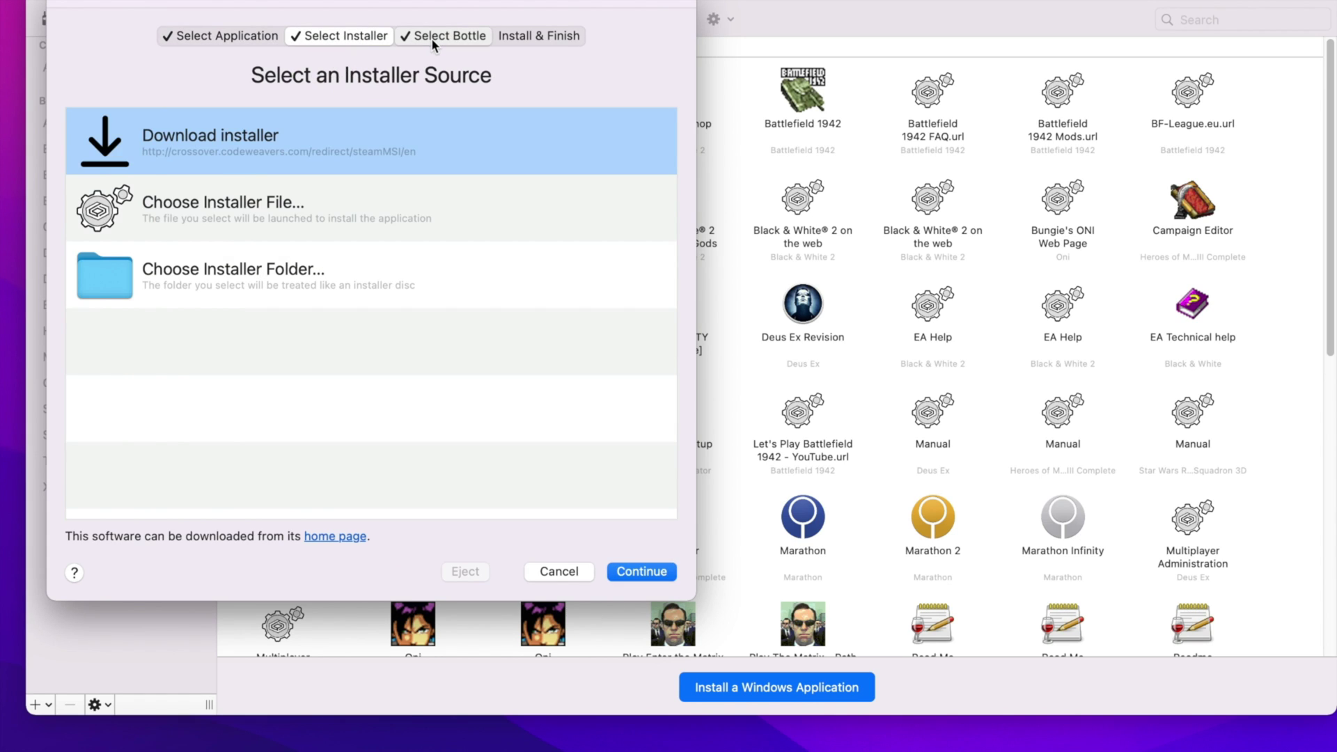
click(245, 171)
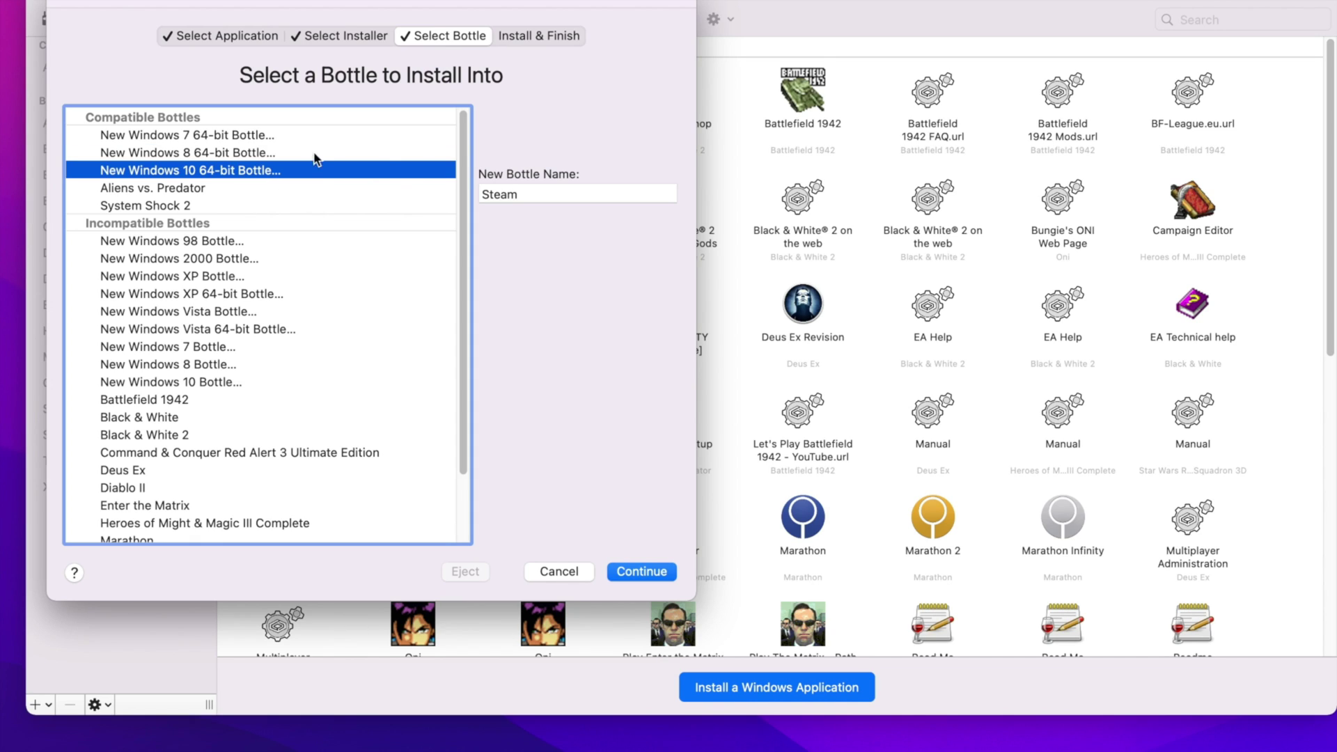
click(543, 38)
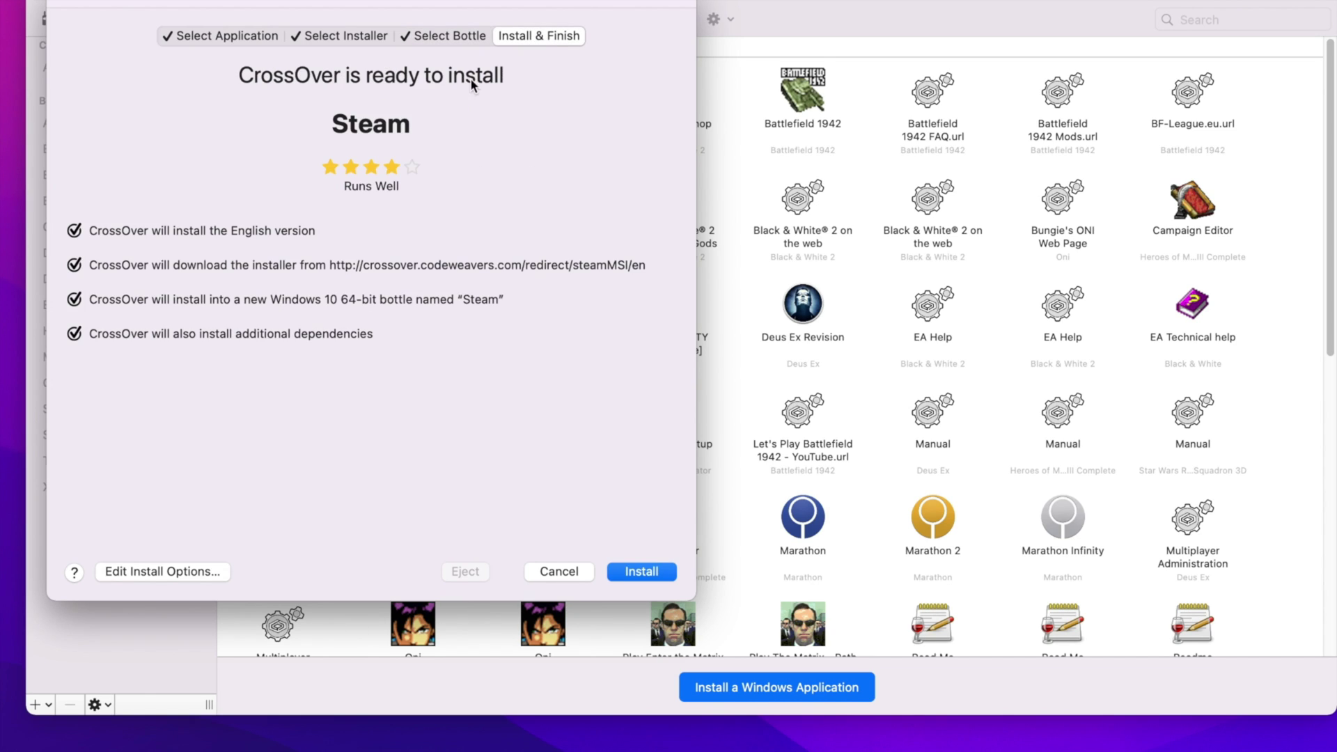
click(640, 573)
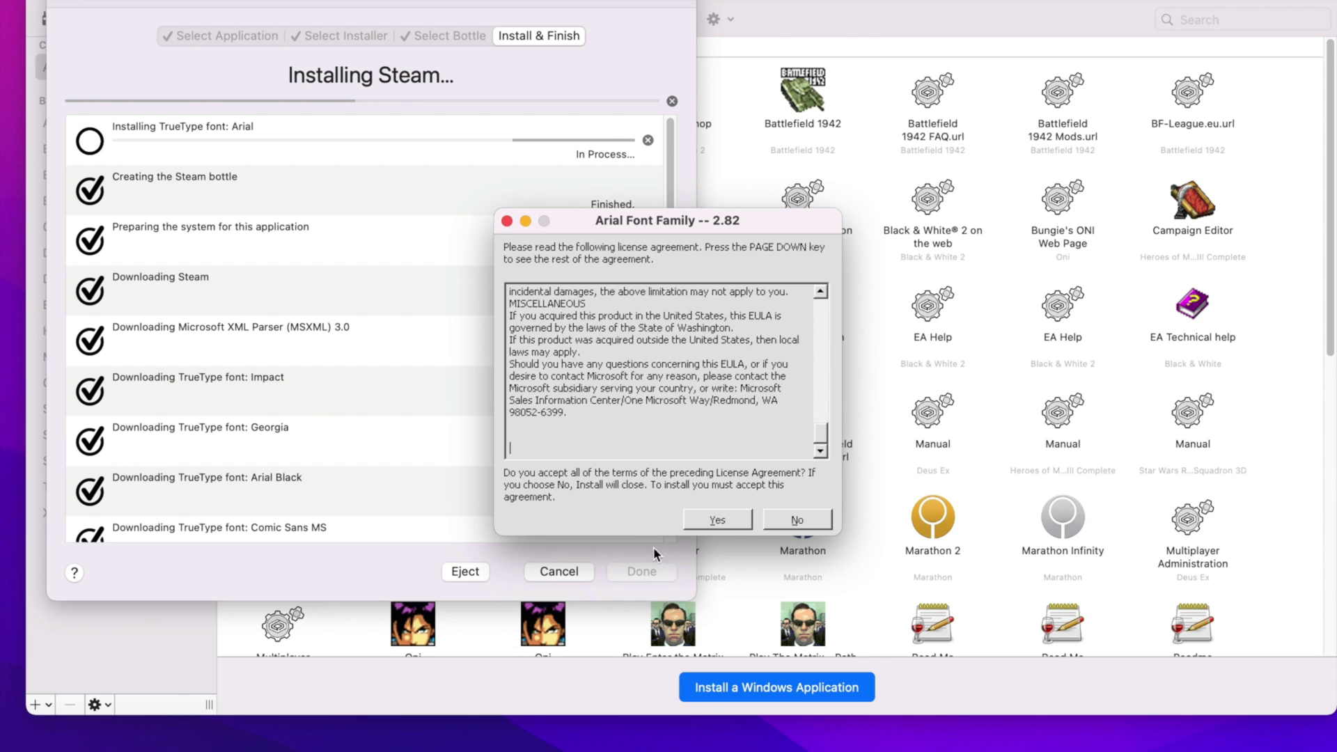
Step: Accept the Arial Font Family licence agreement
click(717, 520)
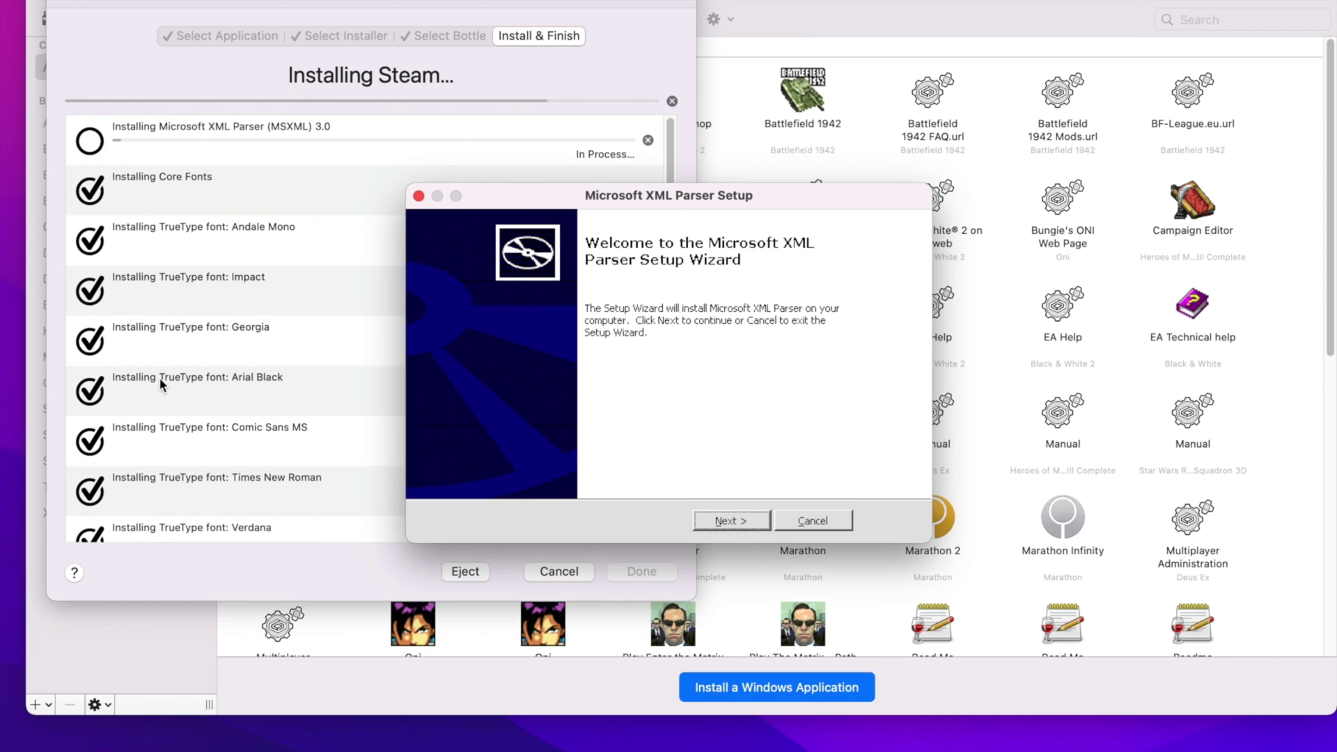
Step: Accept the XML Parser licence terms and enter the user name and organization
click(732, 520)
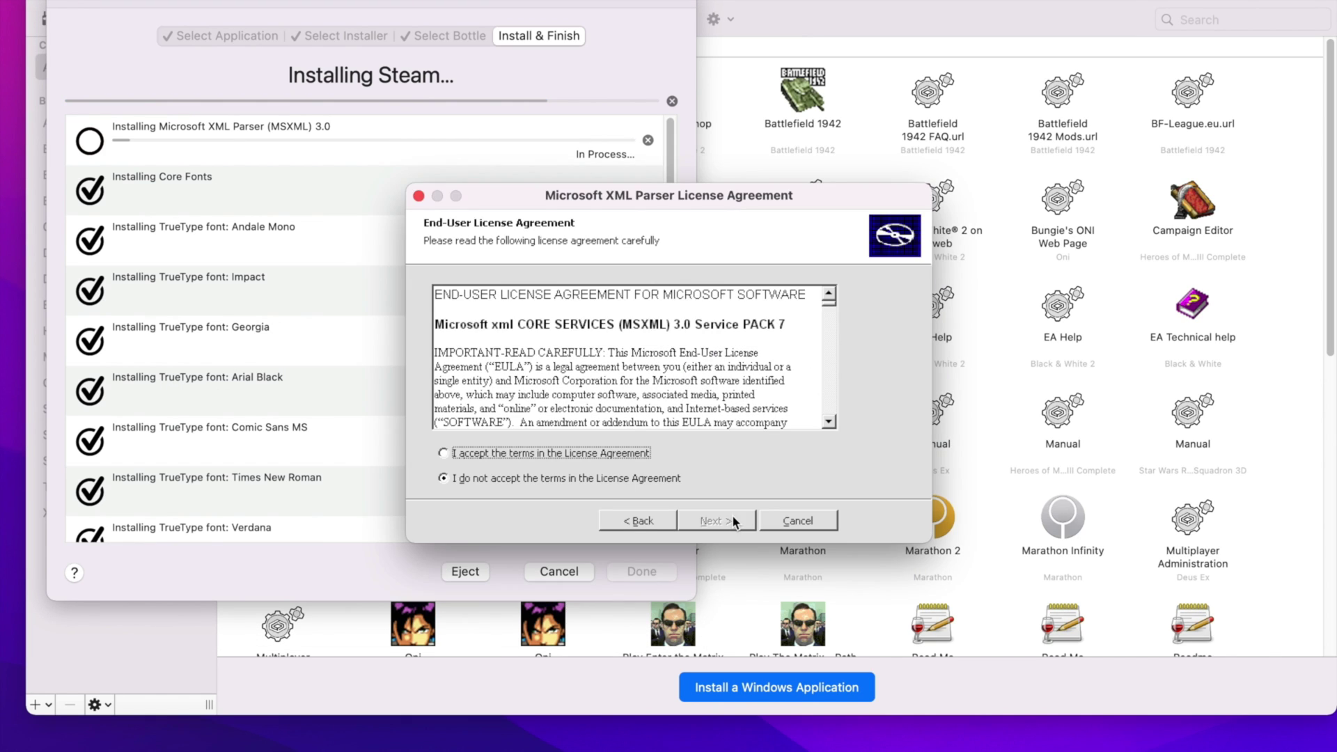
click(443, 452)
click(691, 520)
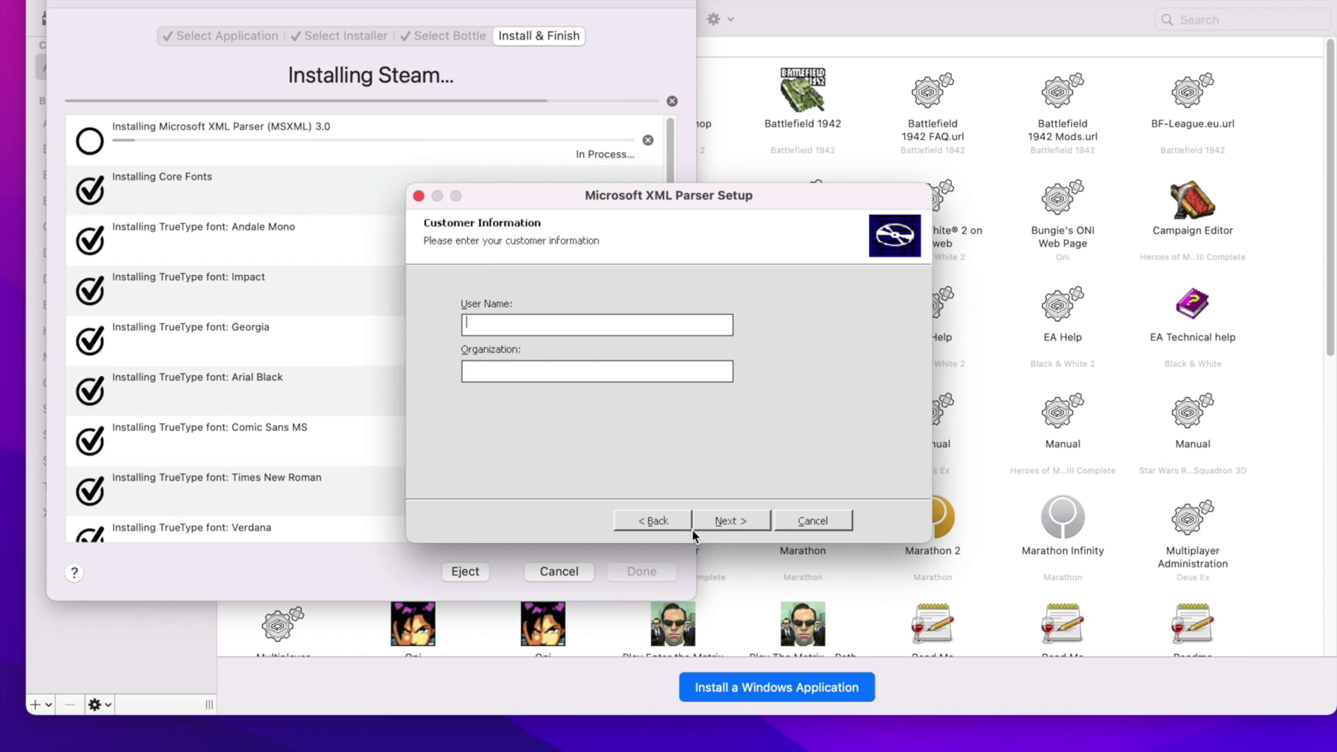
text(Kaos Nova)
click(516, 366)
text(Nov)
key(BackSpace)
text(a Corporation)
Step: Install Microsoft XML Parser 3.0 and close the finished setup wizard
click(742, 519)
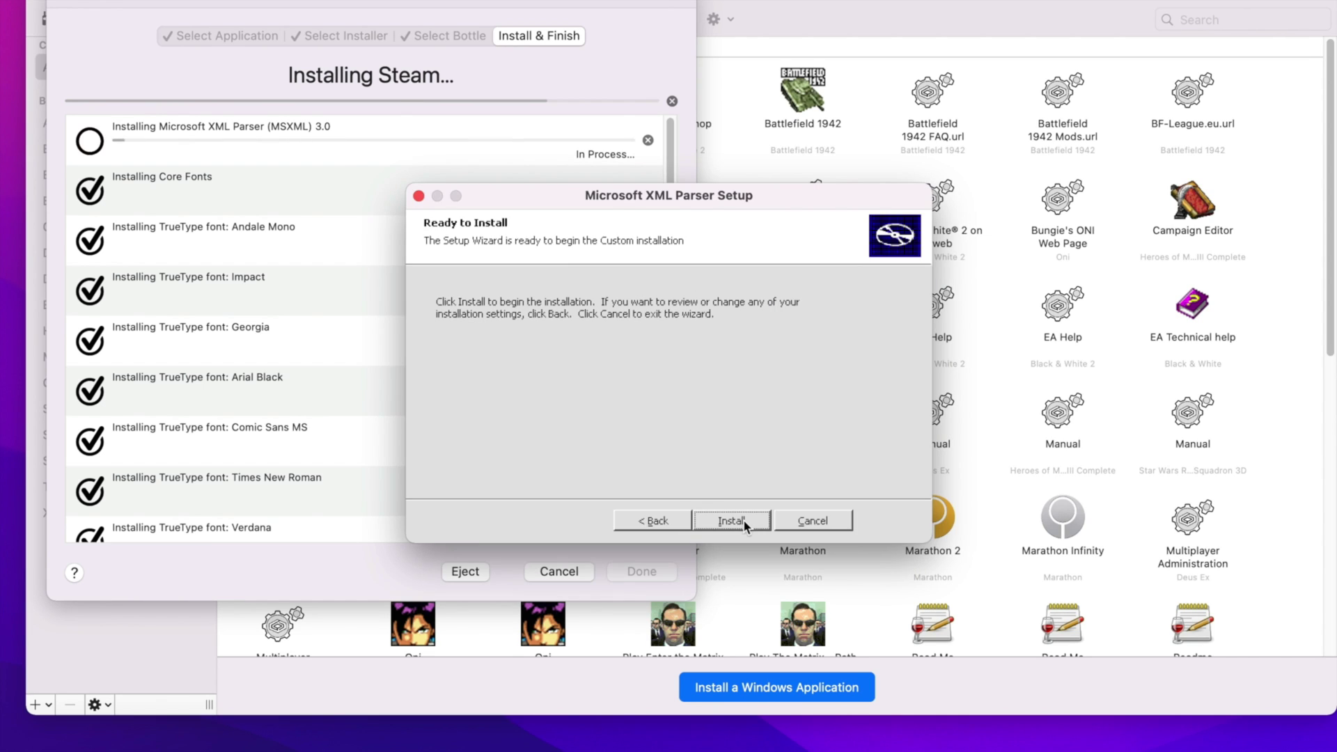
click(742, 519)
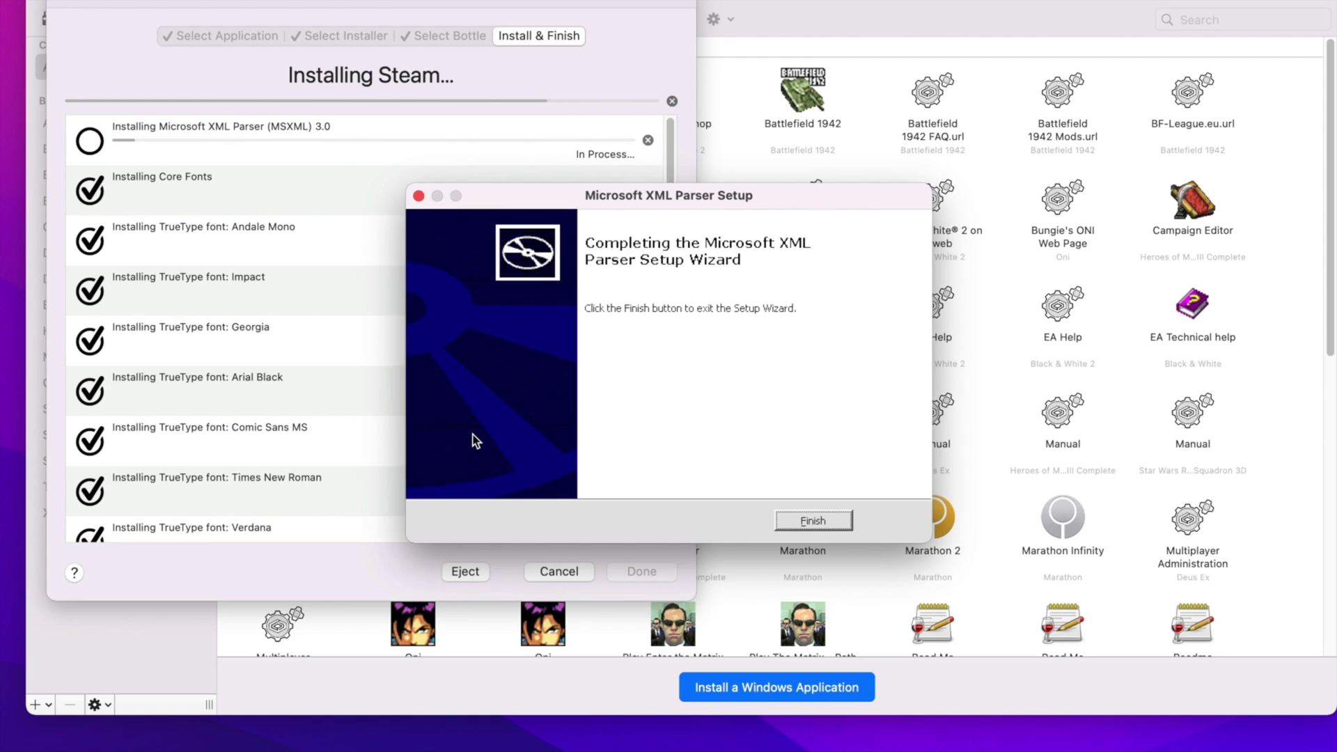
click(803, 520)
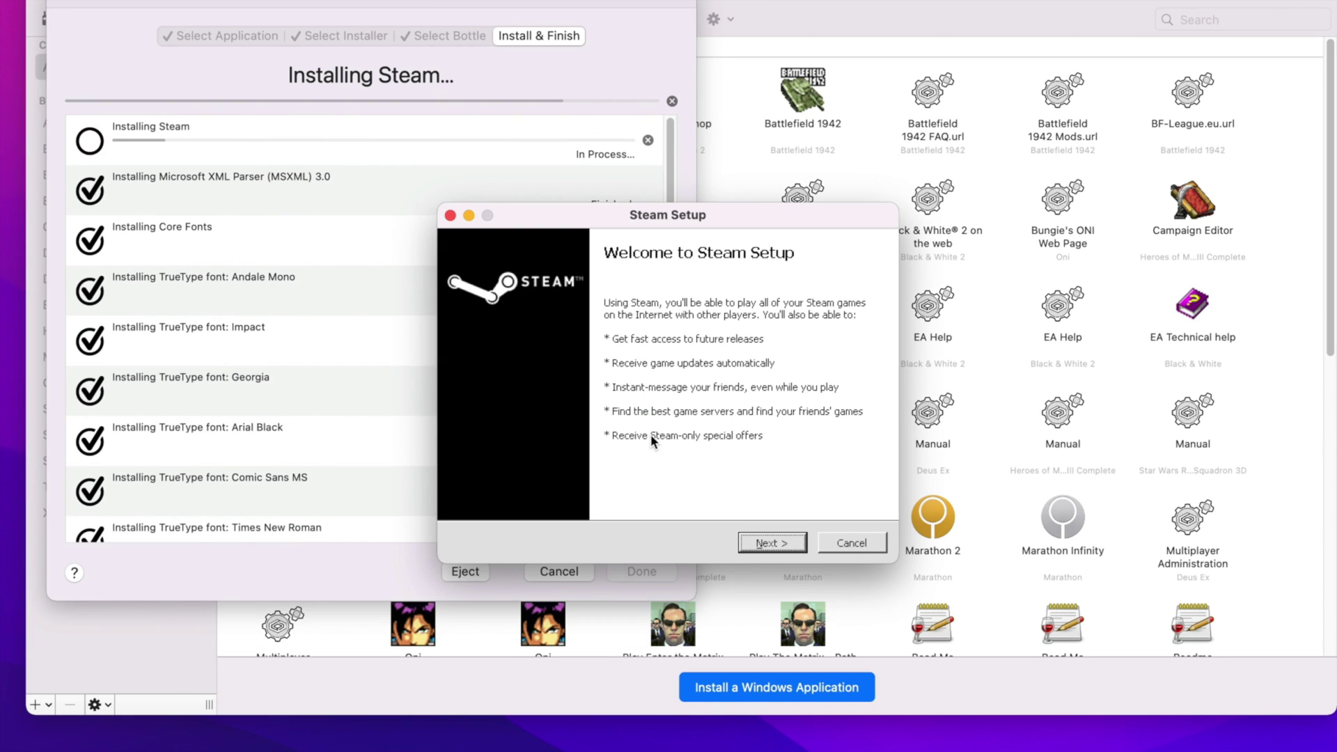
Step: Install Steam in English to C:\Program Files (x86)\Steam and launch it on finish
click(765, 543)
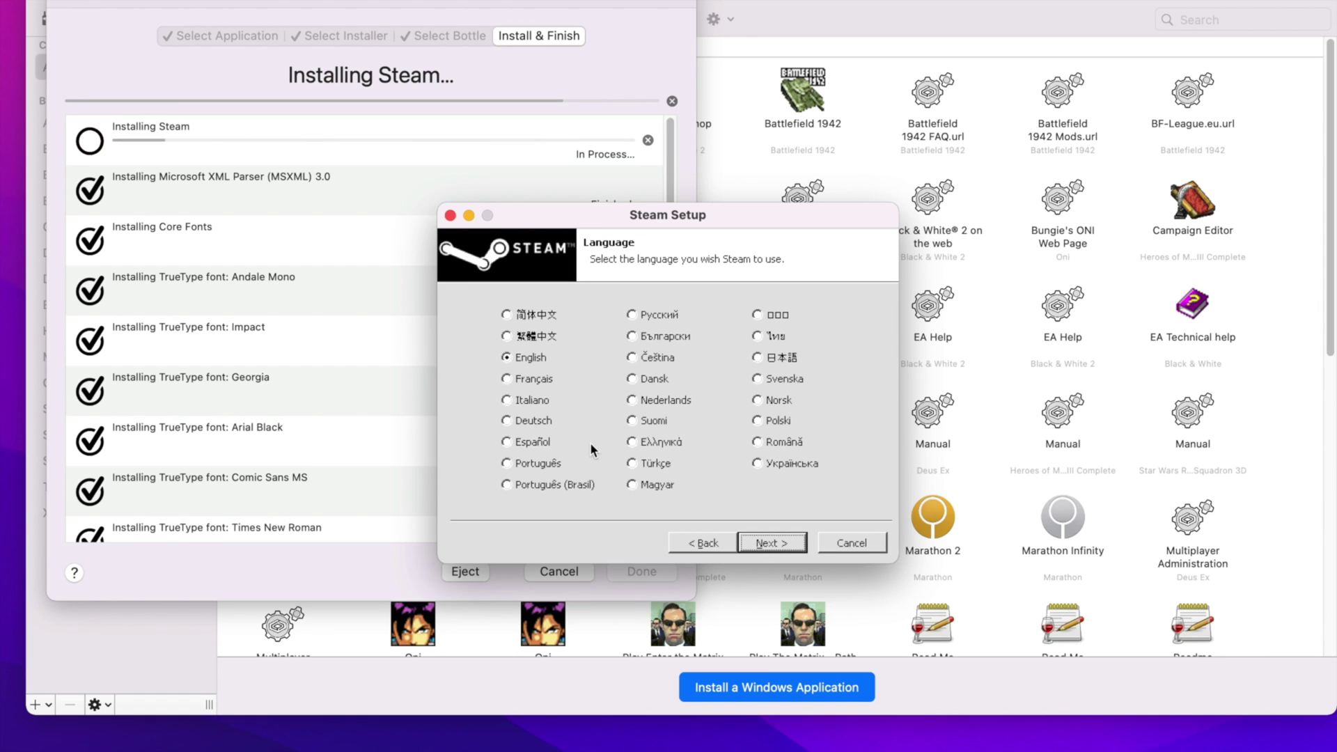
click(777, 542)
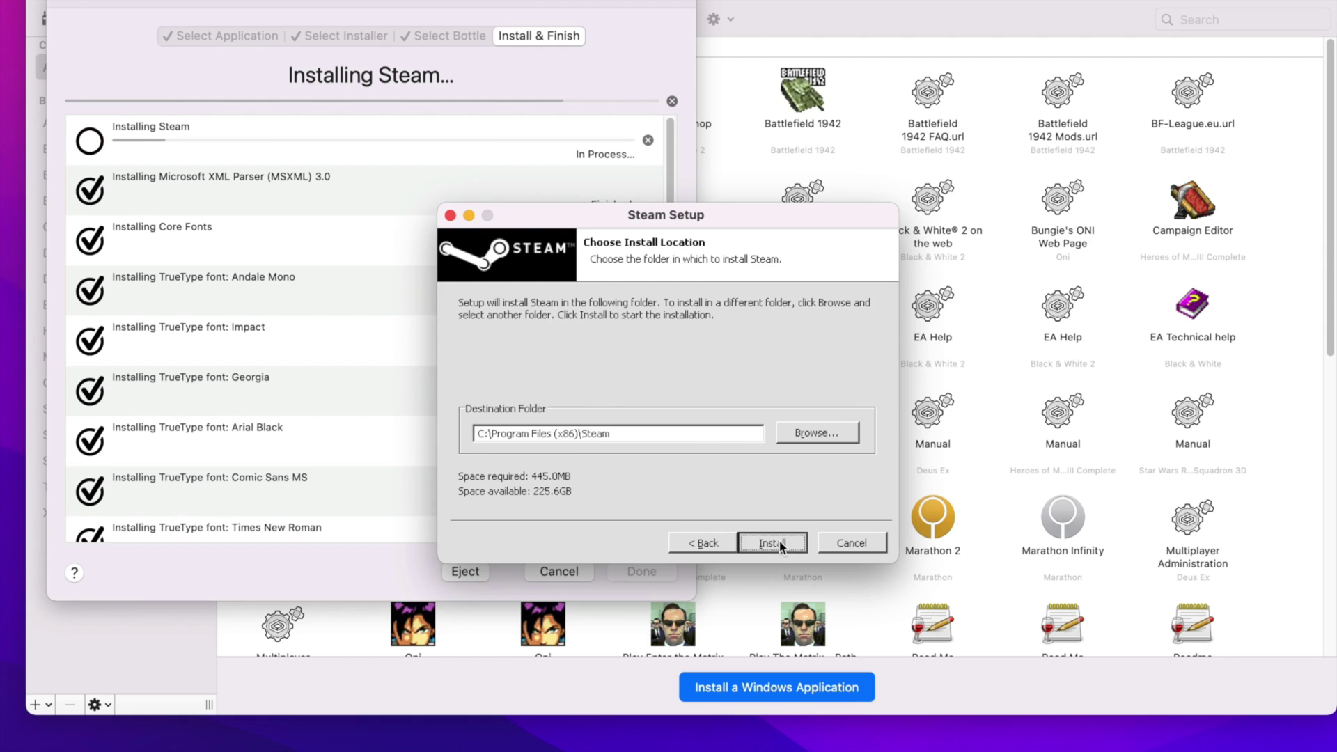
click(780, 543)
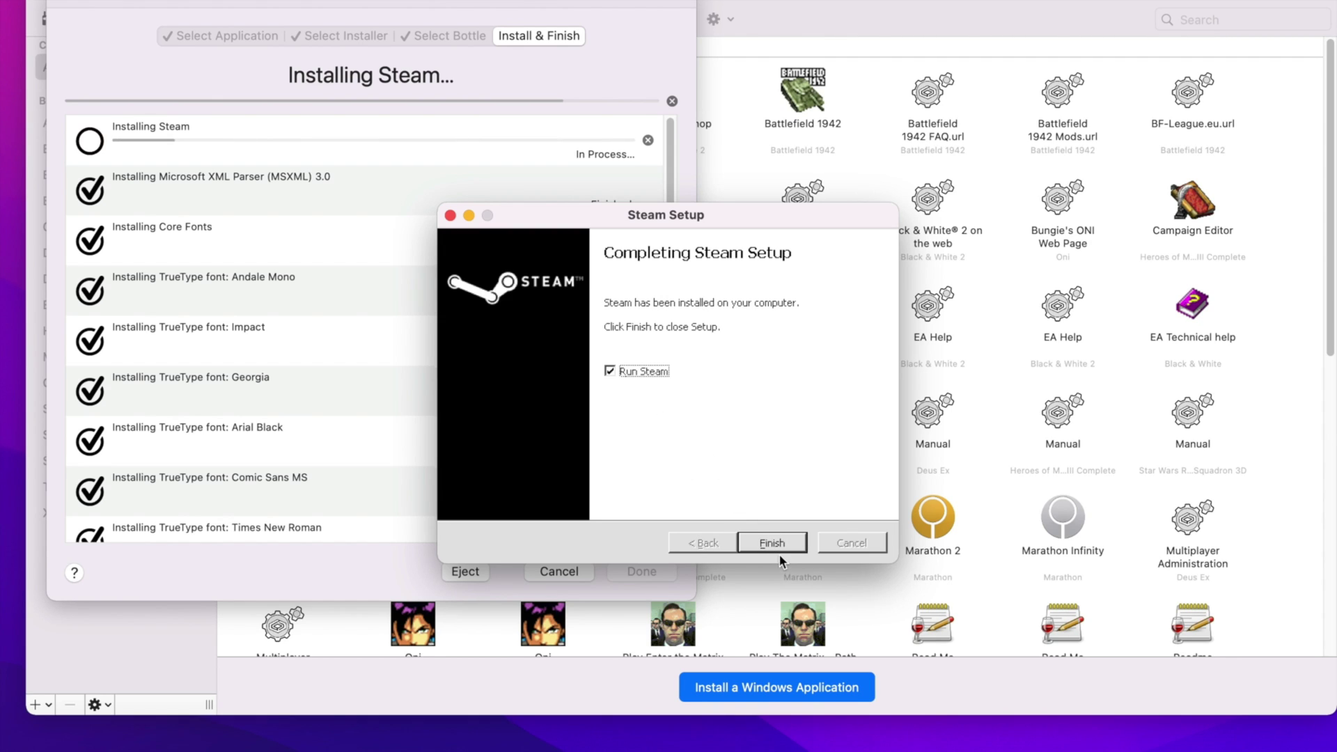
click(768, 543)
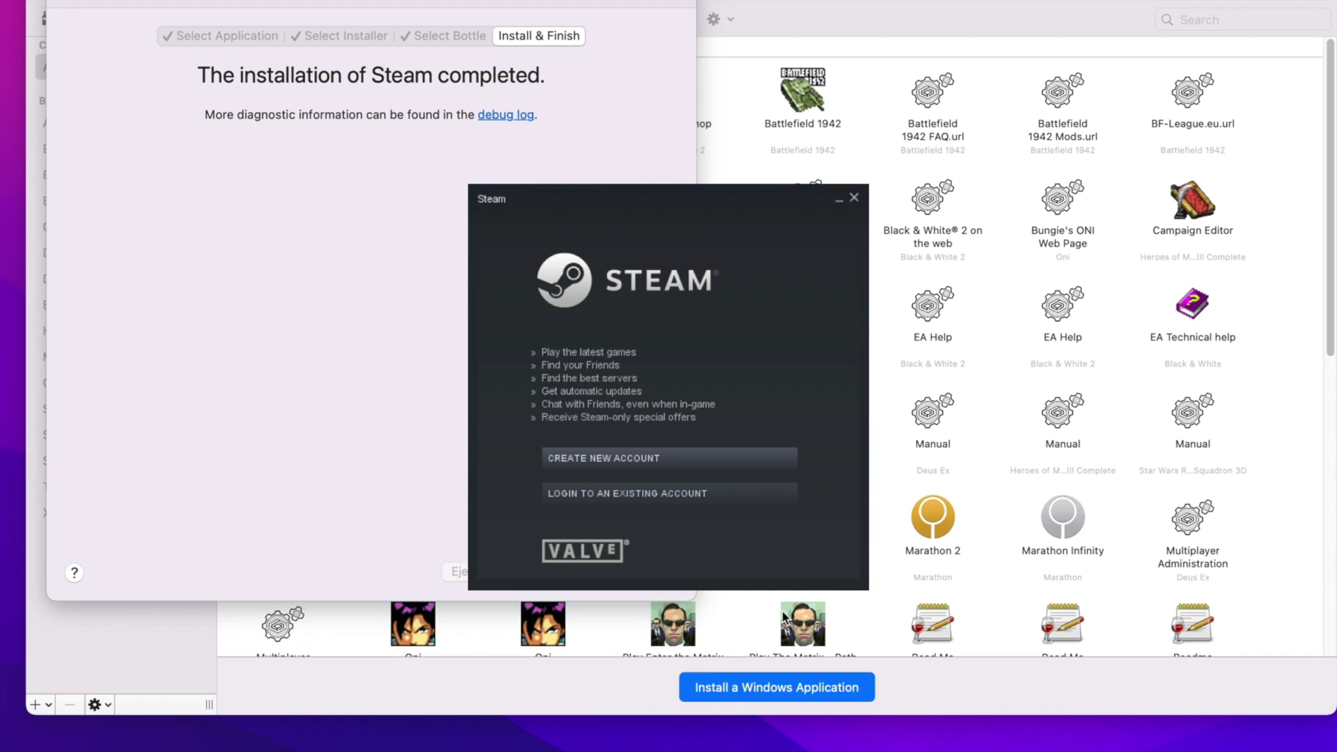
Step: Choose to log in to an existing account and enter the account name
click(629, 491)
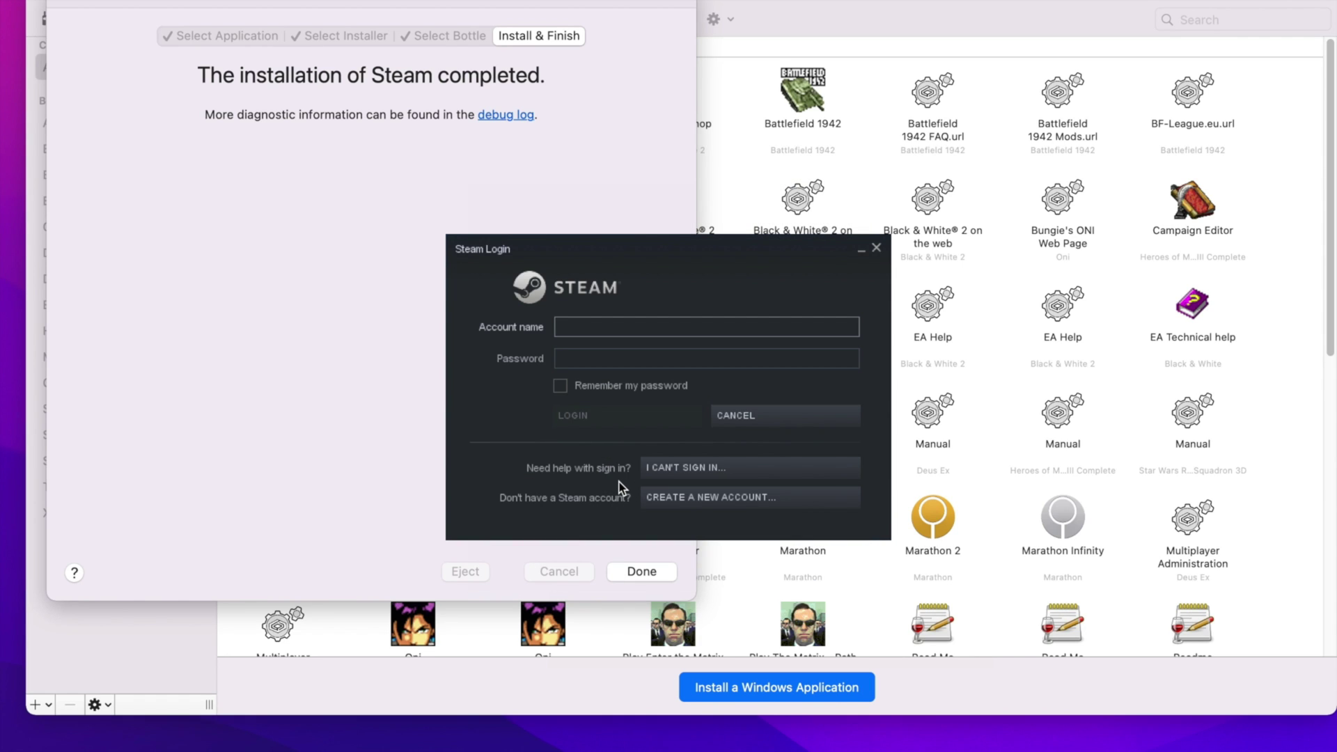
text(DieHard200904)
Step: Enter the account password and submit the login
click(595, 362)
text(••)
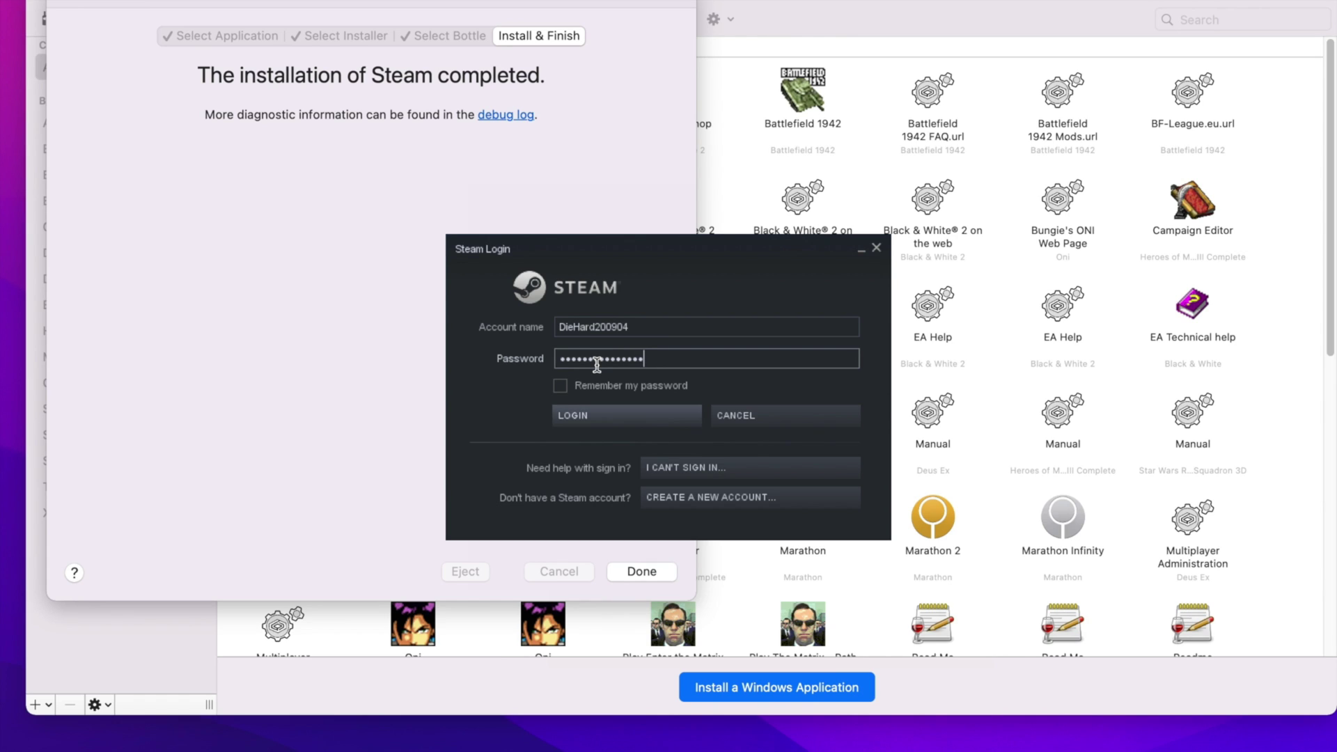
text(•)
click(618, 418)
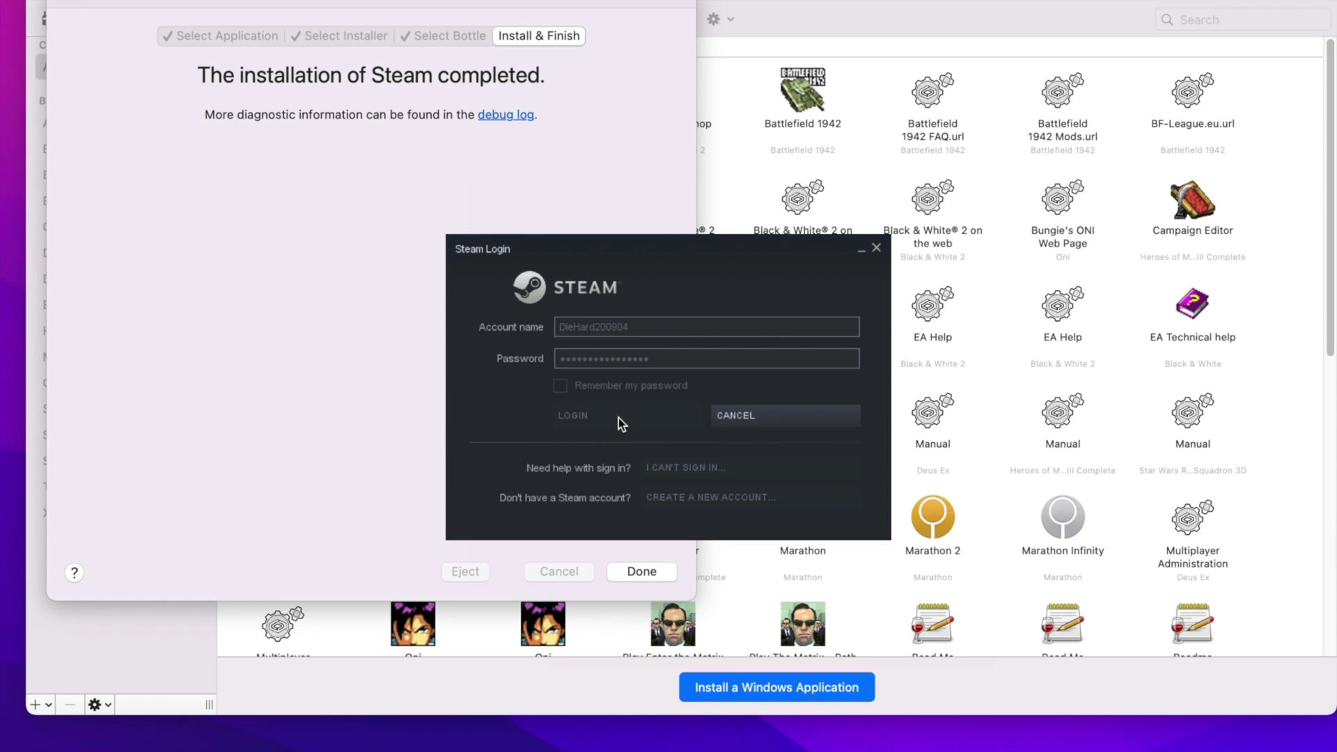
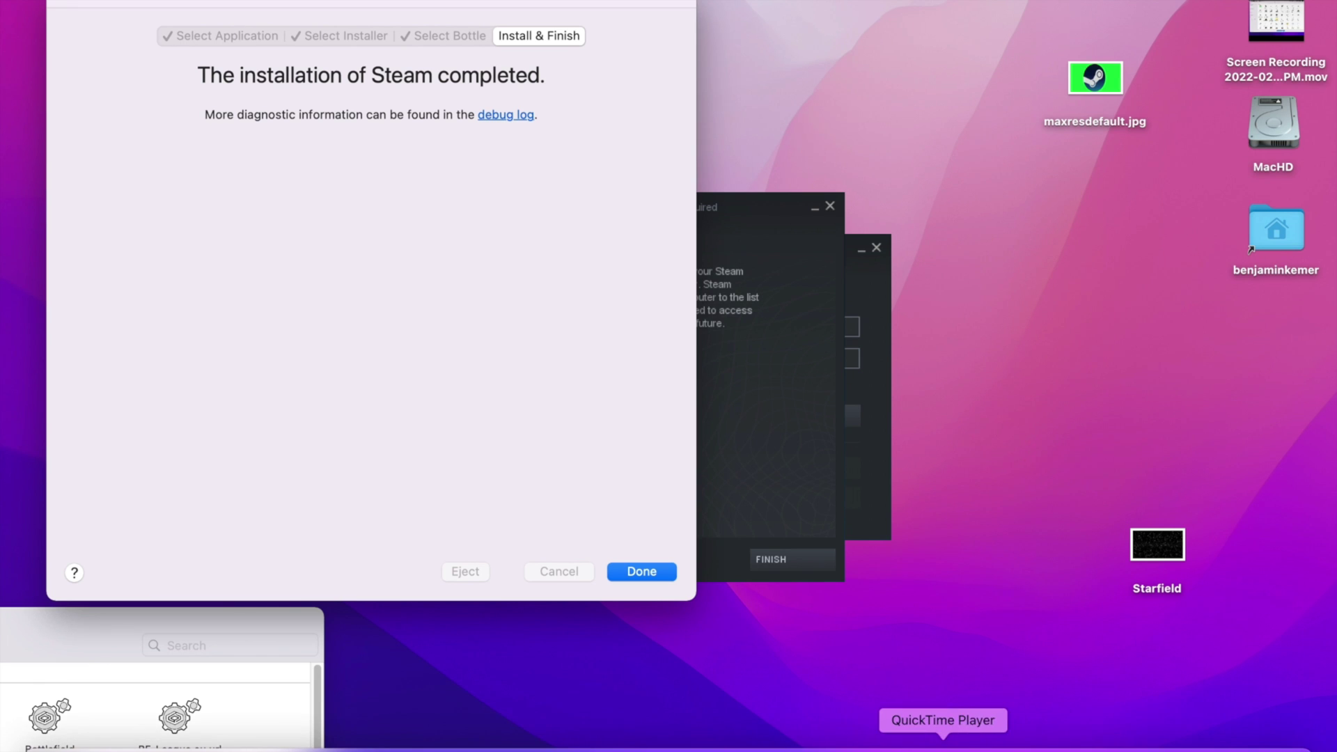
Step: Bring the Steam Guard success window to the front
click(812, 376)
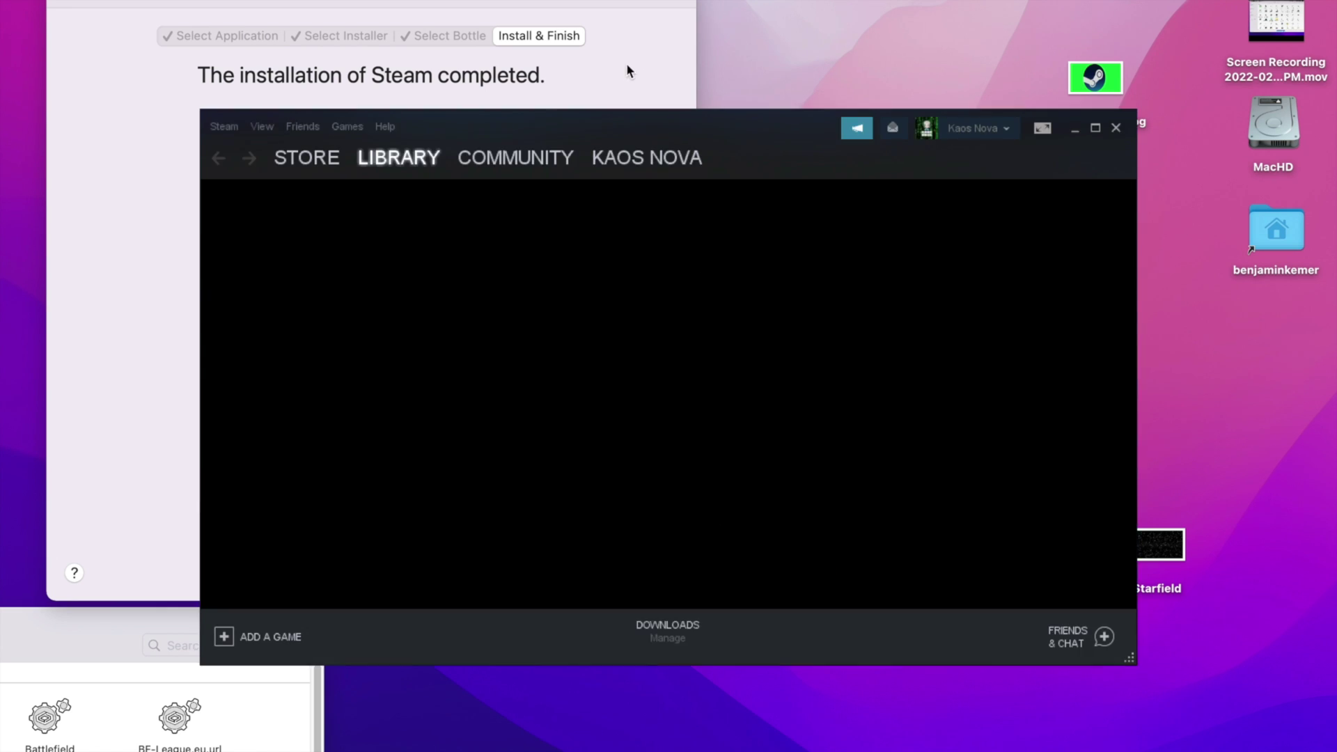
Step: Dismiss the completed Steam installer dialog and close the Friends list window
click(628, 70)
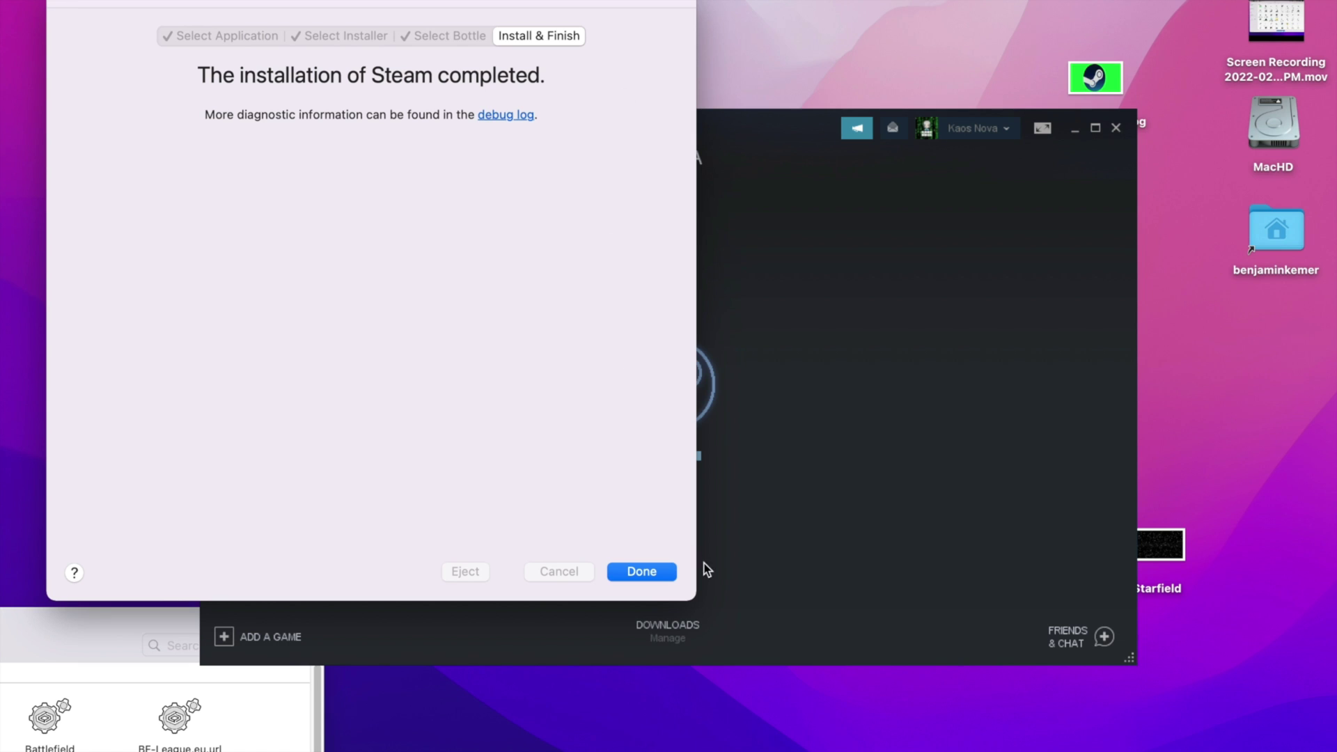
click(641, 571)
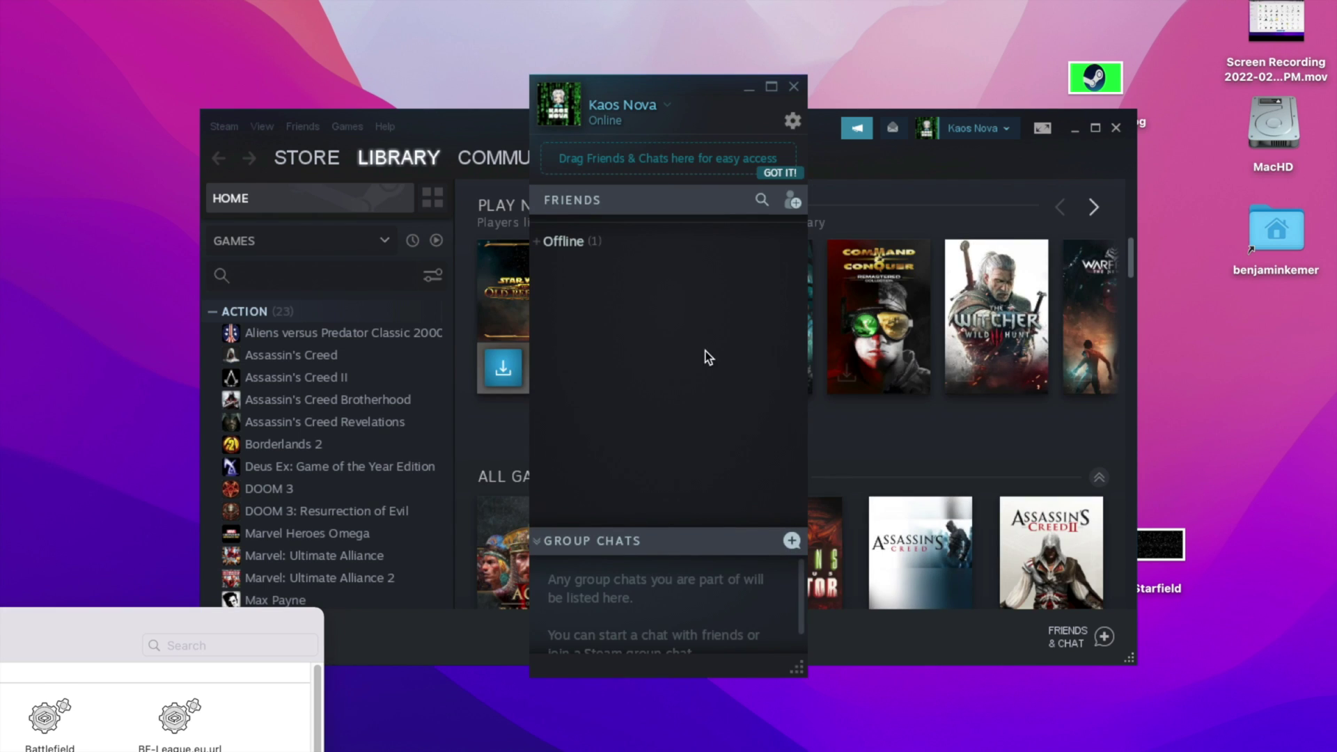
click(794, 87)
Step: Reposition the Steam Library window and scroll through the games down to its end
drag(800, 135, 957, 22)
scroll(963, 319, down, 5)
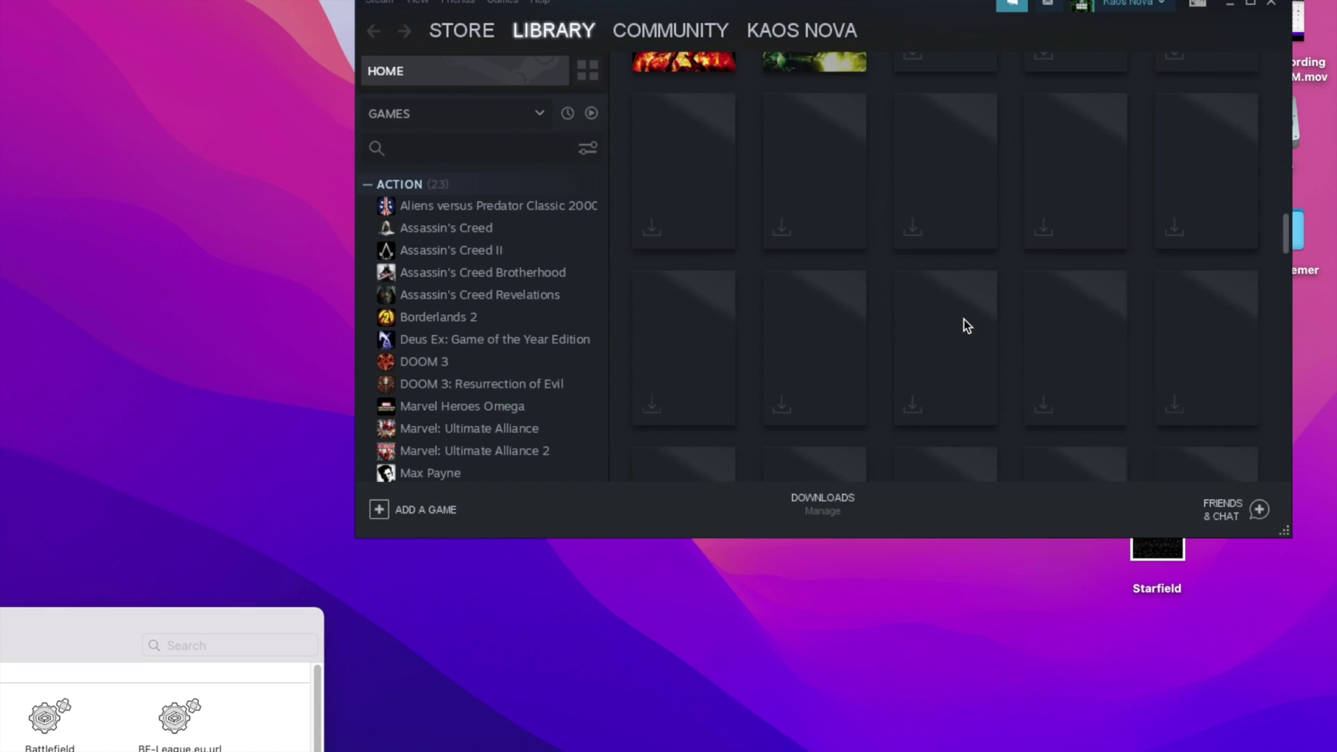
scroll(963, 319, down, 5)
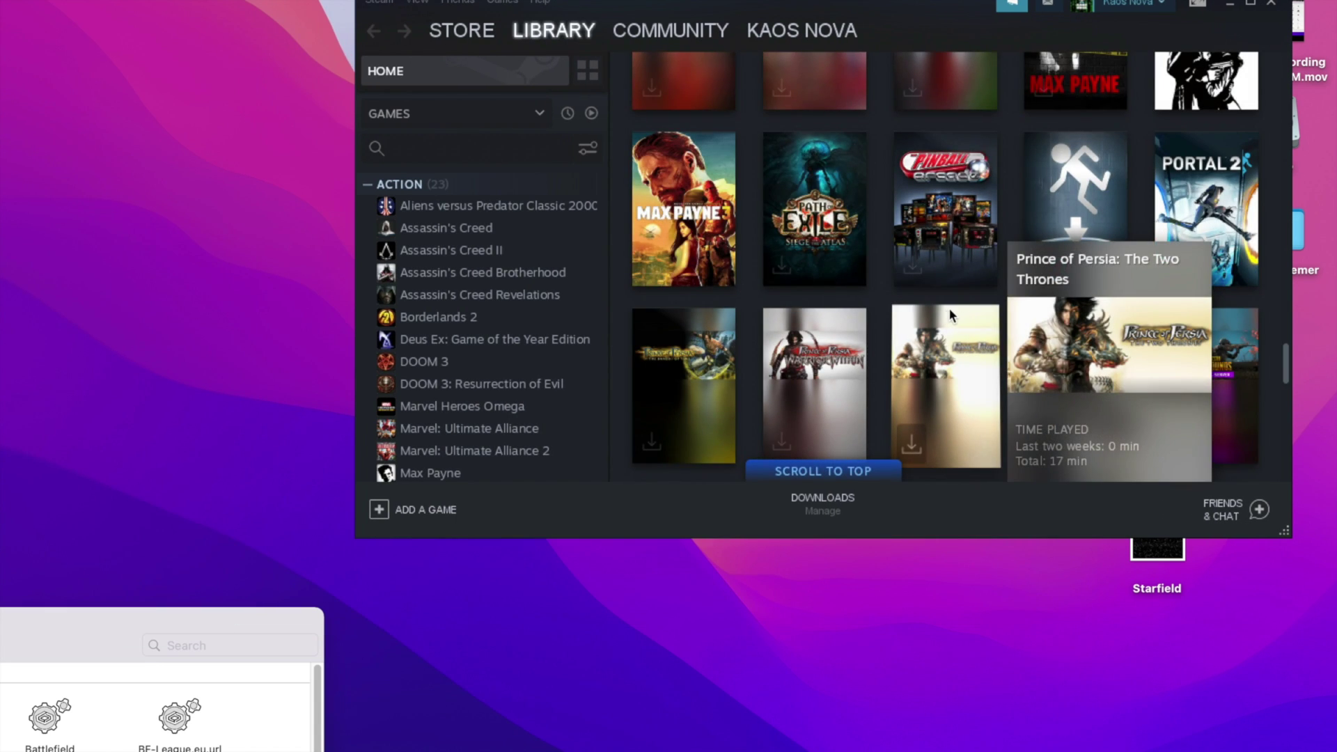
scroll(948, 307, up, 10)
scroll(949, 309, down, 5)
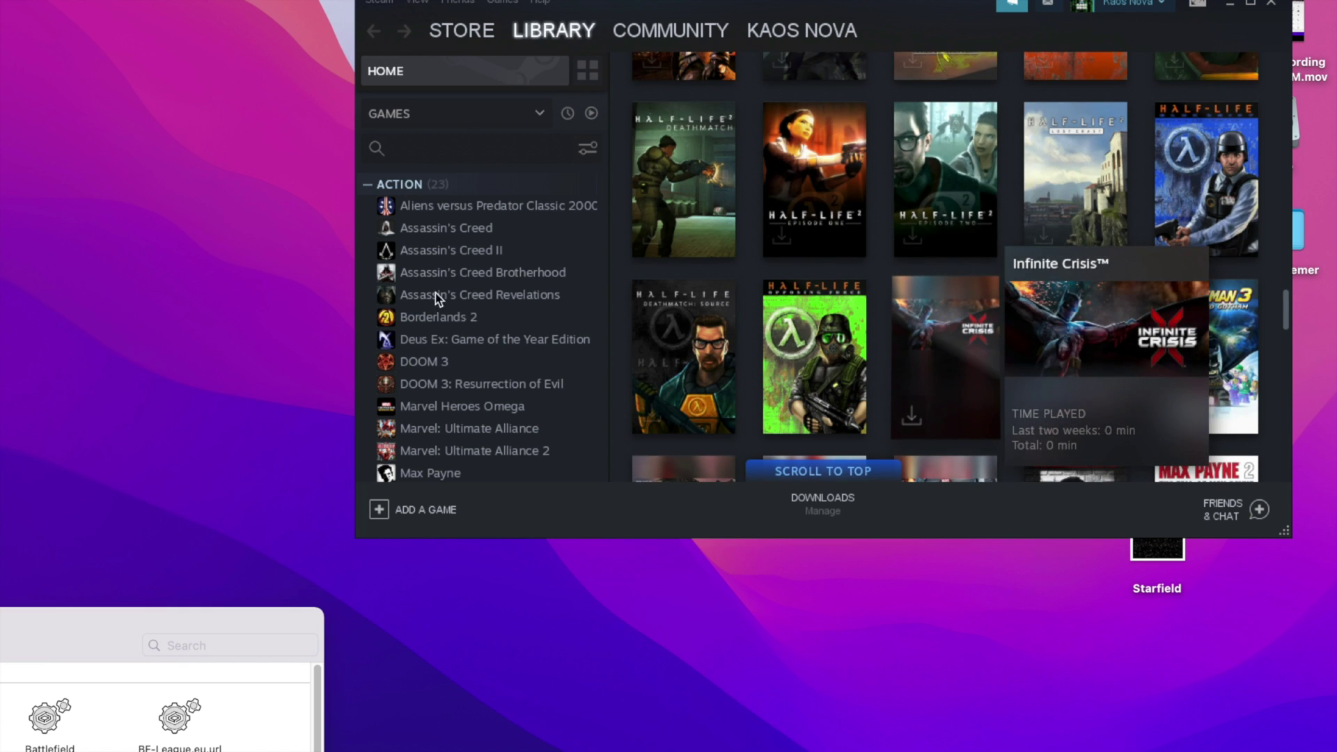
scroll(674, 265, up, 3)
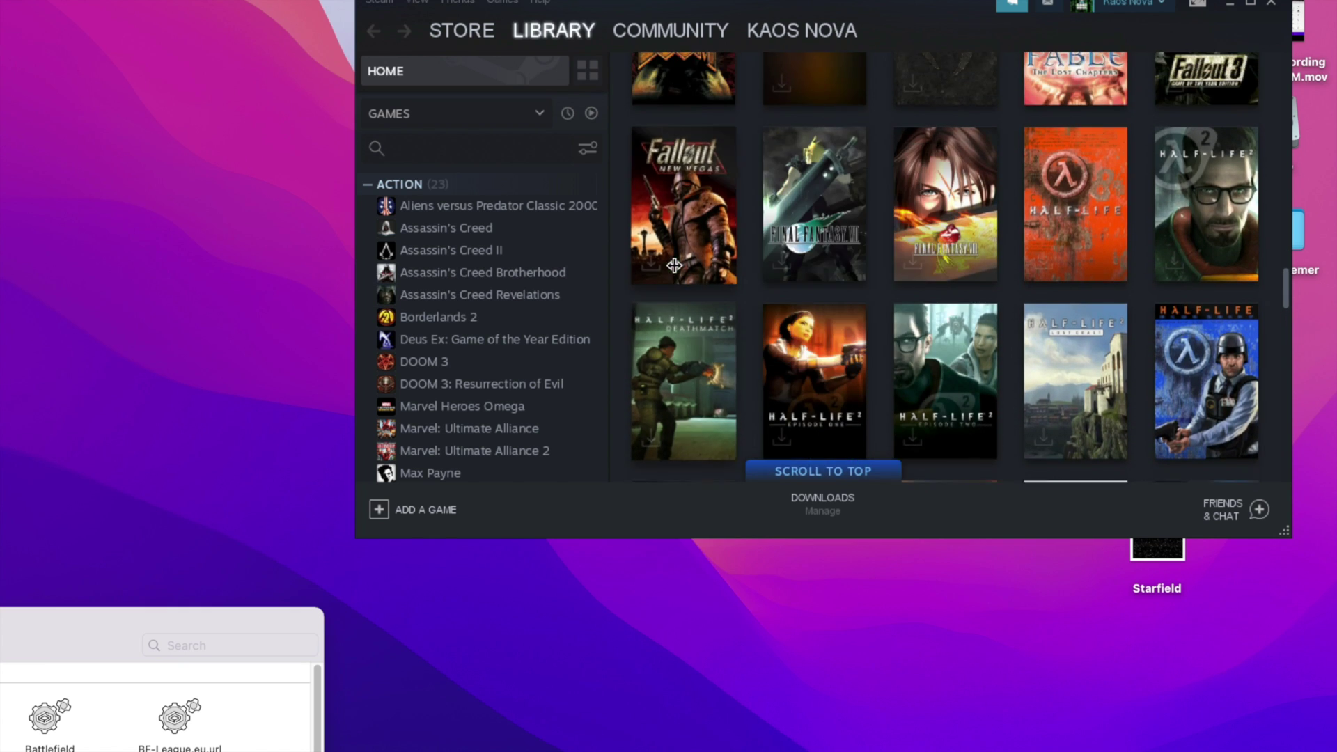
scroll(674, 265, up, 3)
scroll(674, 278, down, 4)
scroll(766, 313, up, 5)
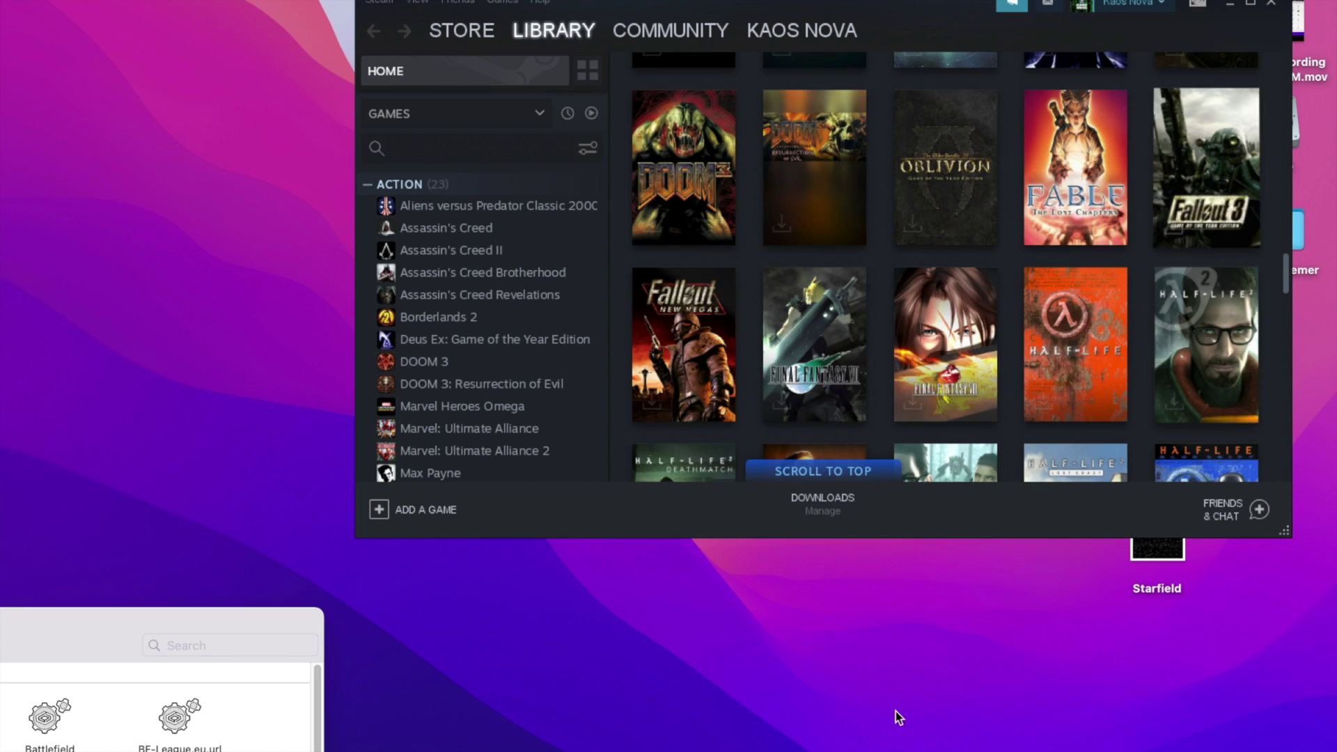
key(End)
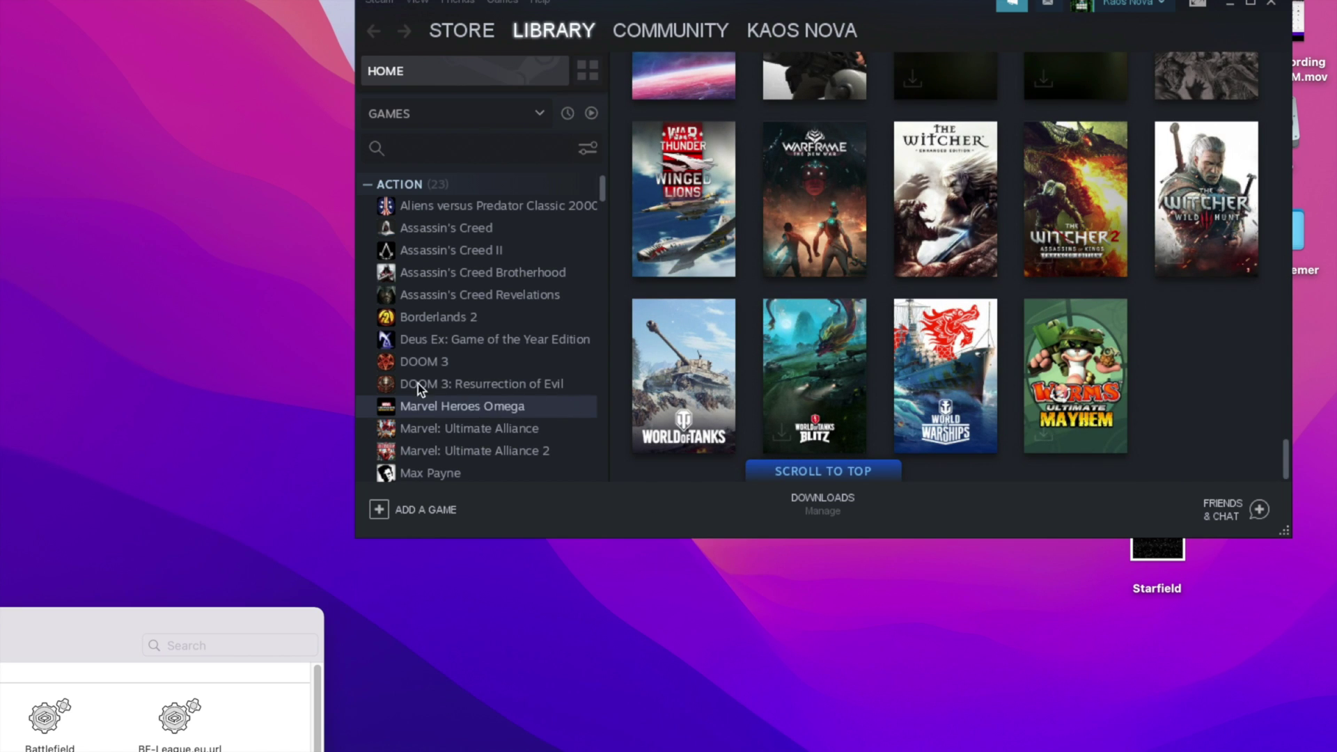
click(380, 2)
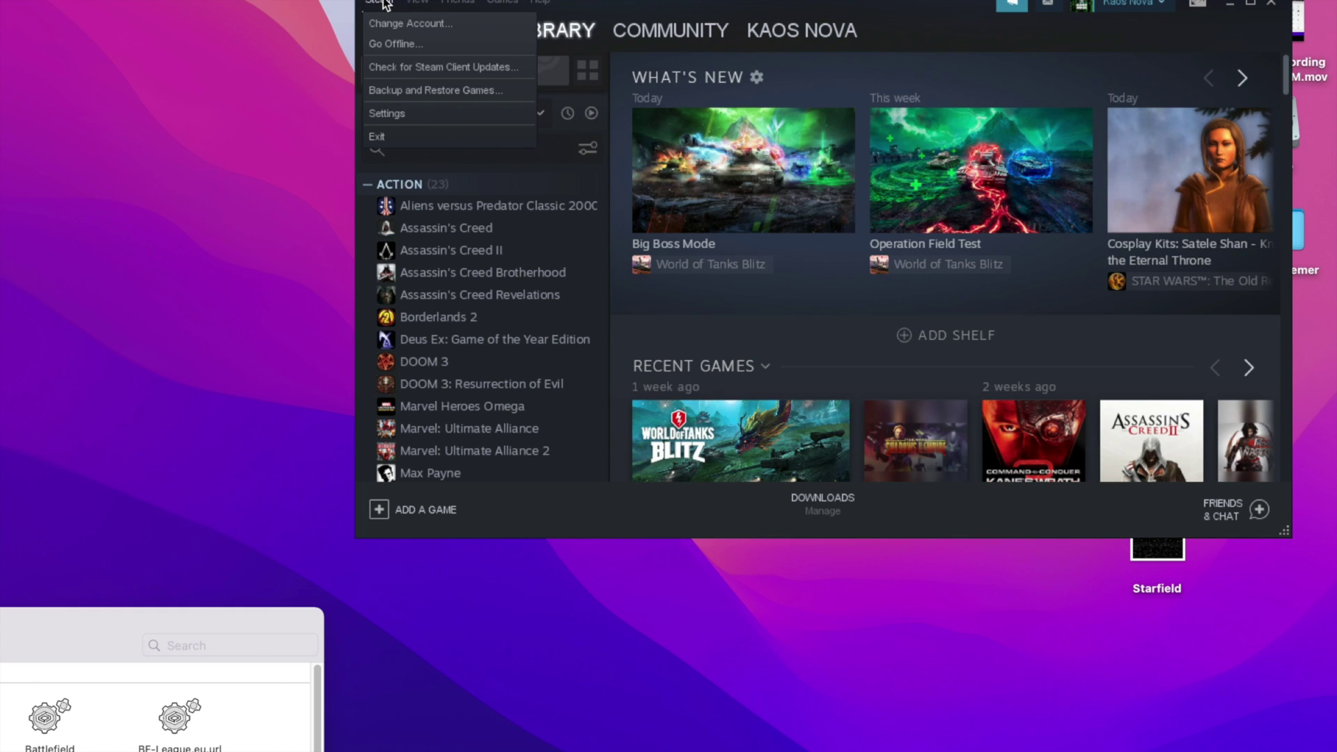
Step: Quit Steam and pick DirectX for Modern Games from a 'Direct' application search
click(380, 135)
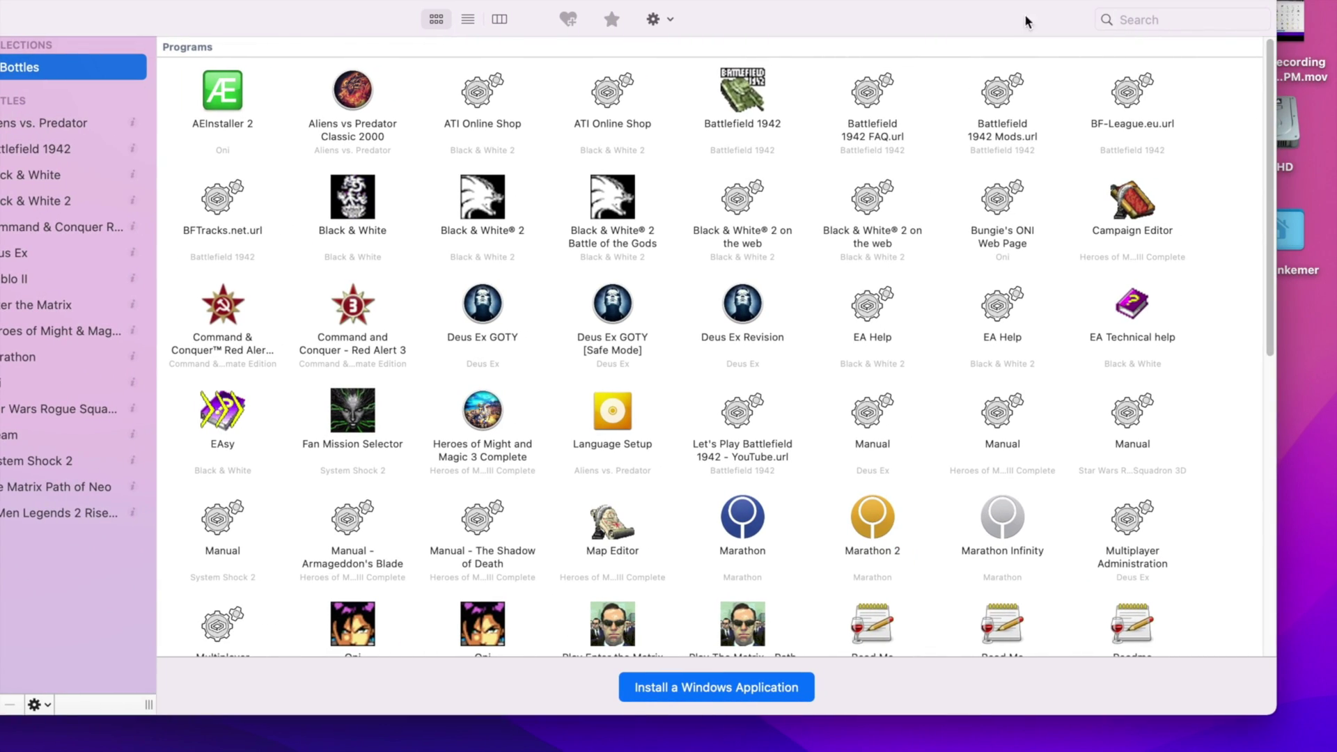
click(725, 696)
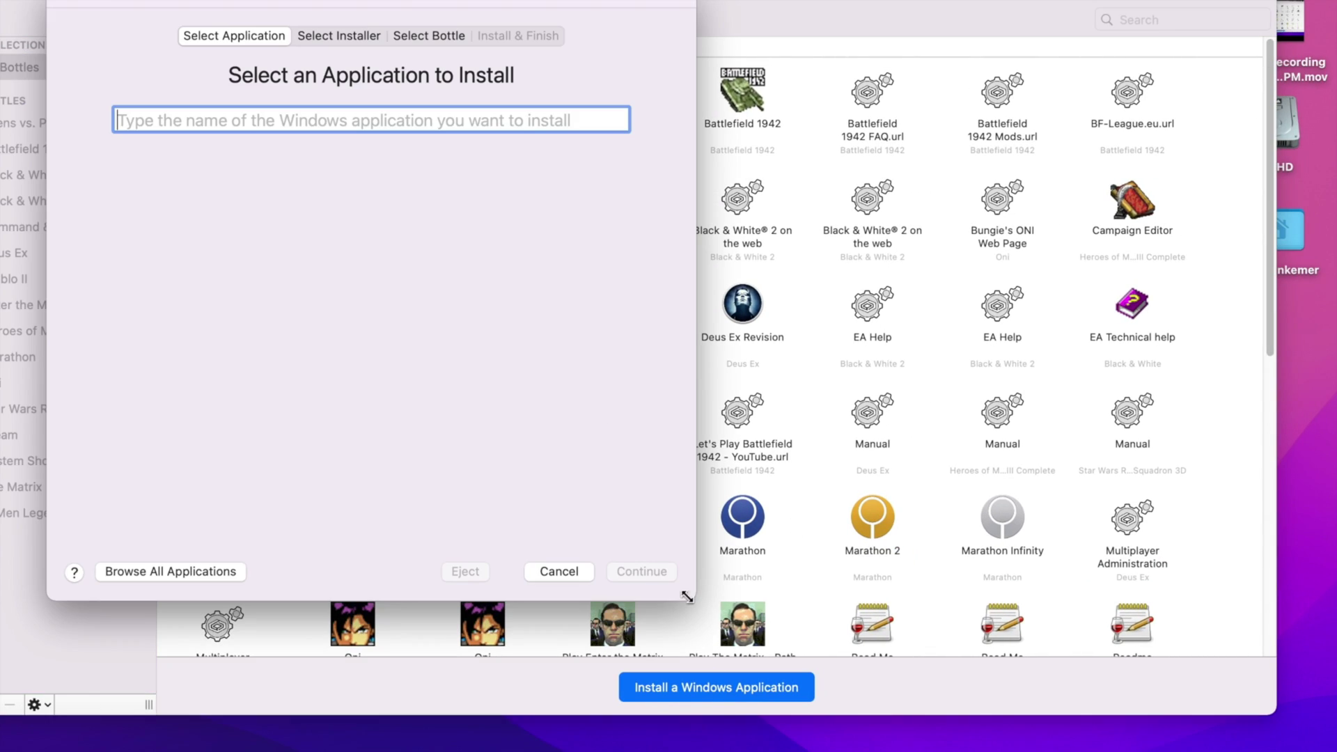
text(Dri)
key(BackSpace)
key(BackSpace)
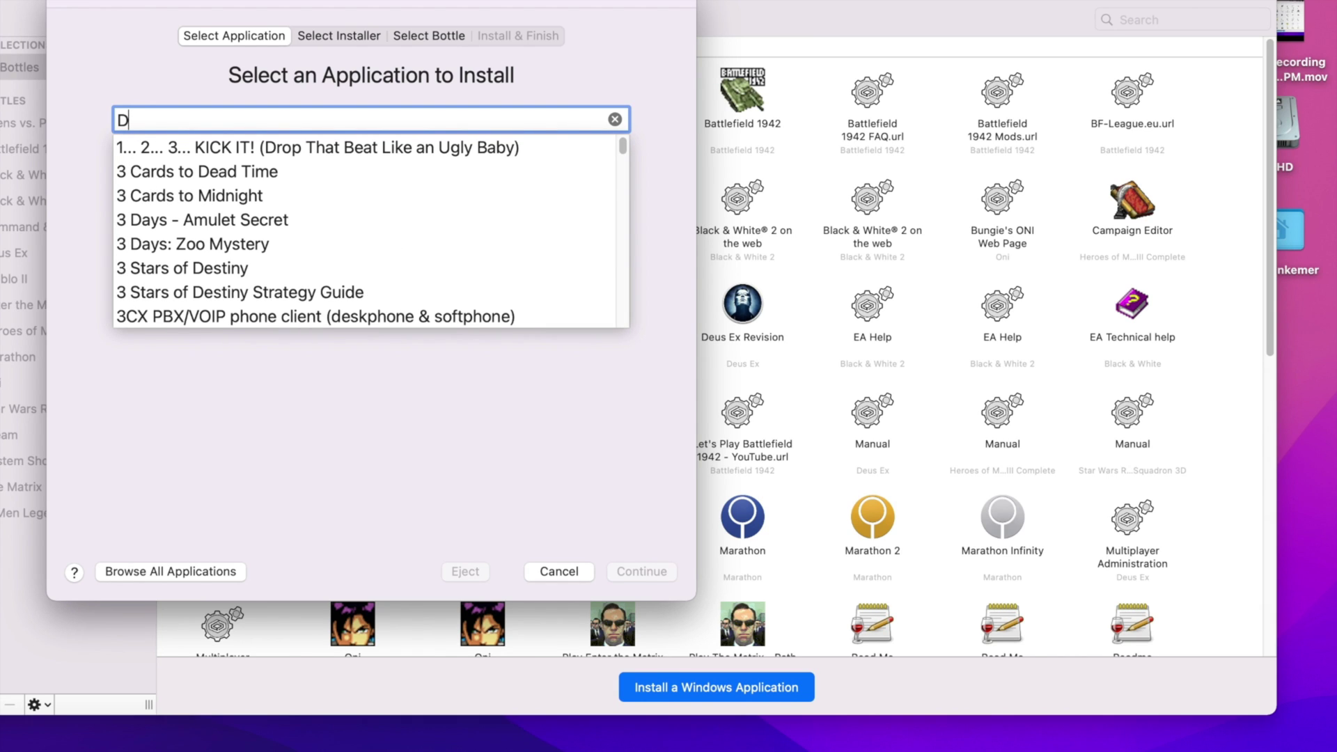
text(irect)
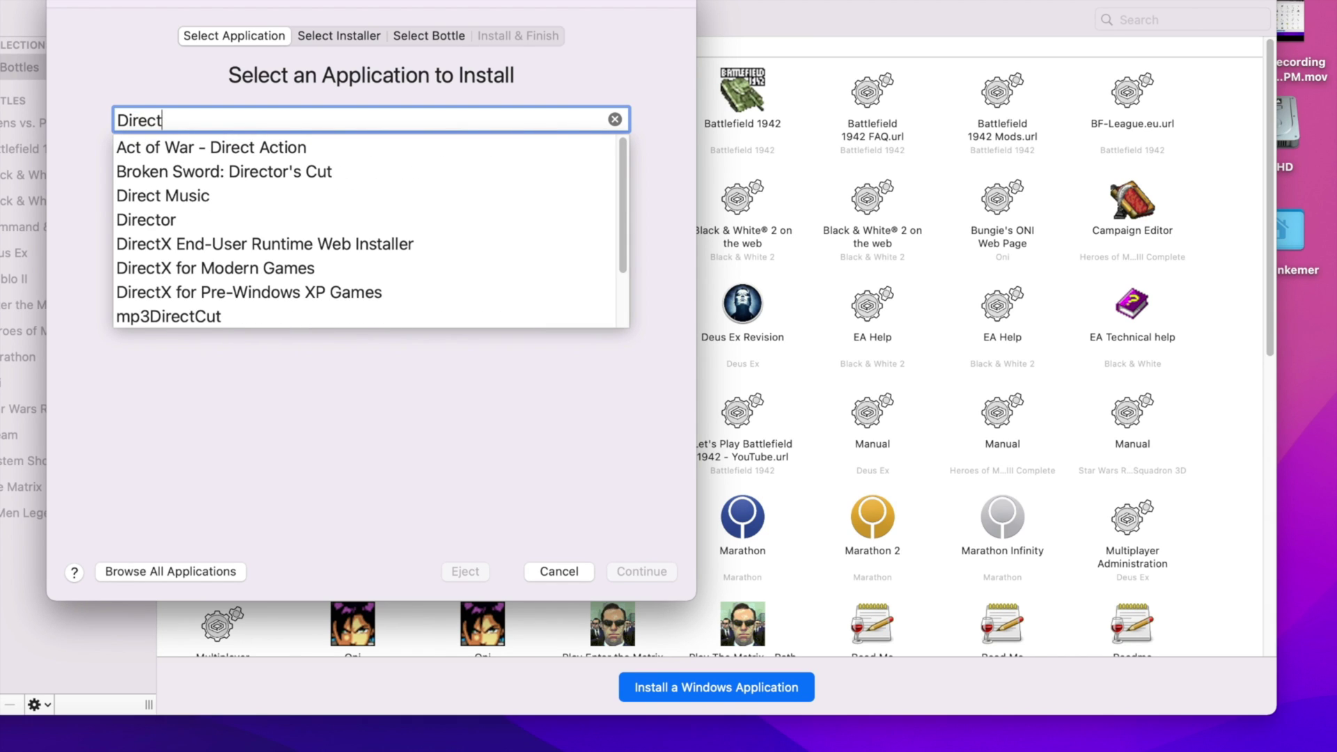
click(317, 268)
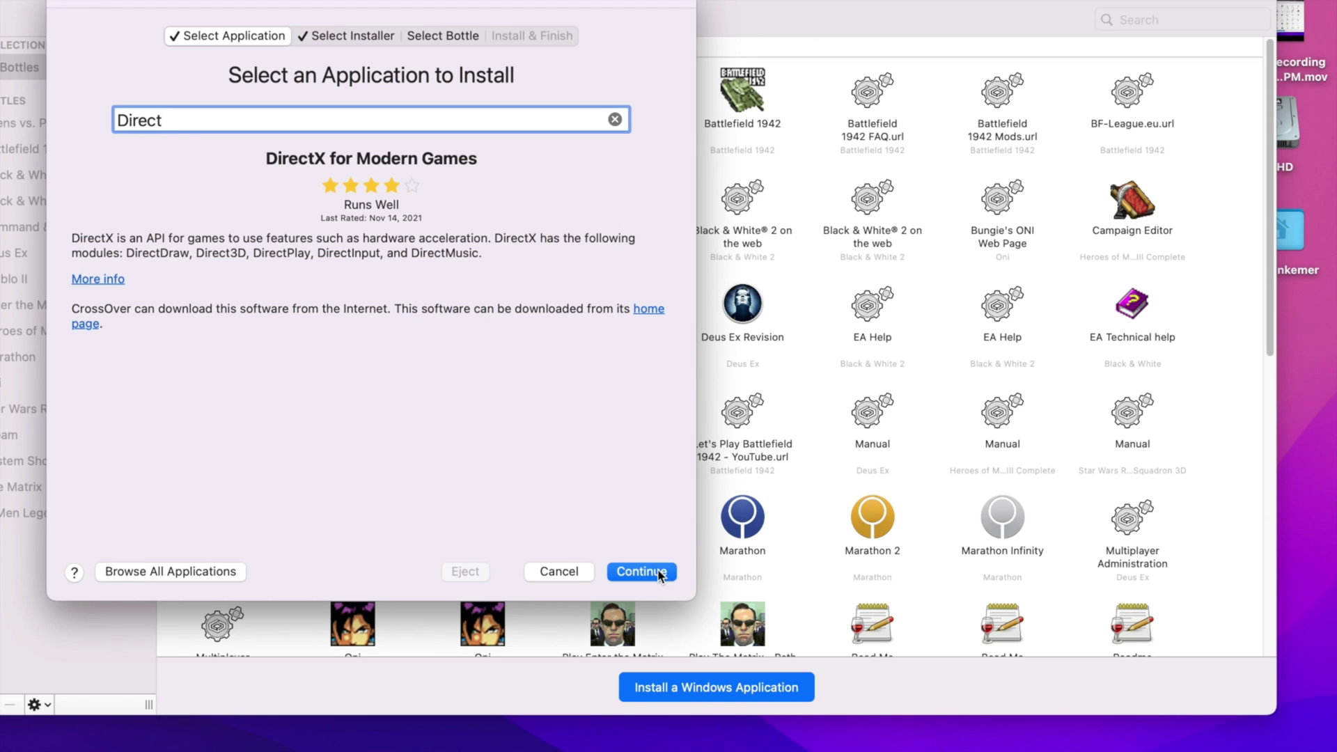
Step: Choose the Steam bottle as destination and continue to the install summary
click(432, 39)
scroll(187, 380, down, 3)
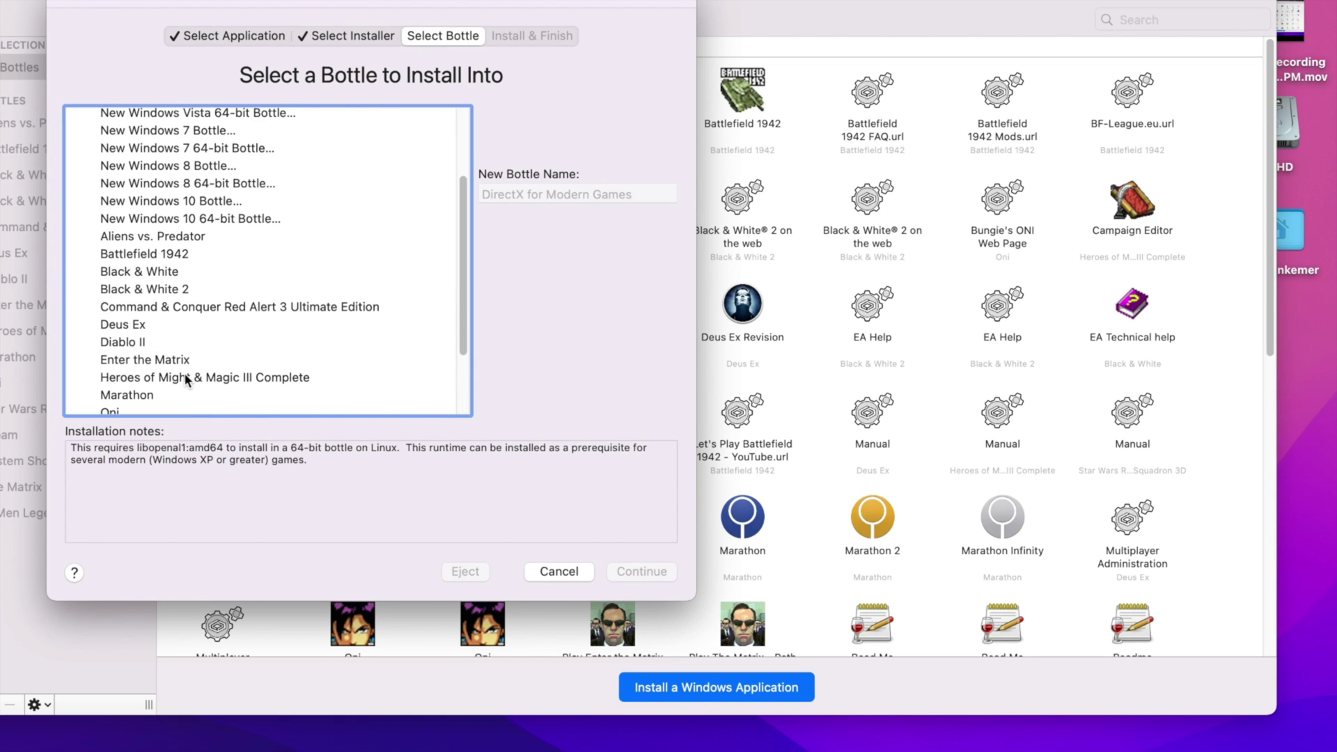
scroll(155, 379, down, 3)
click(145, 353)
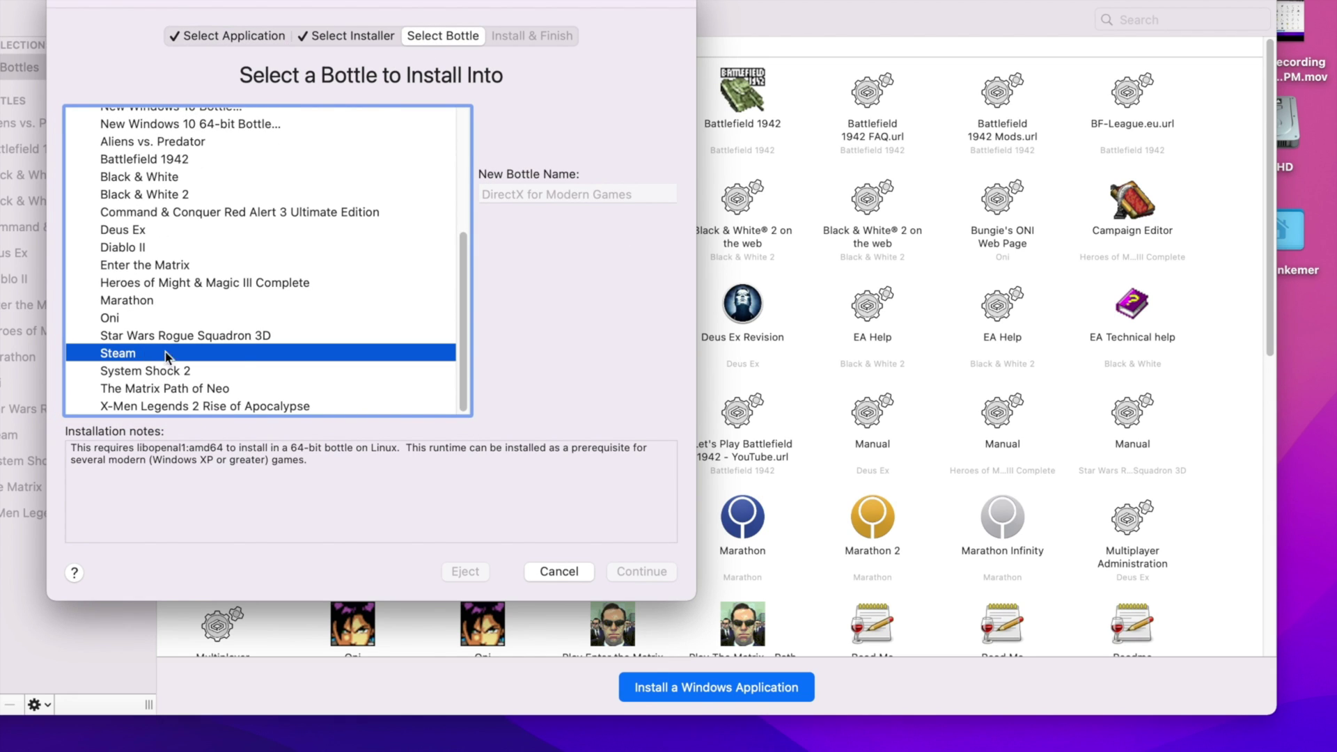
click(654, 567)
Step: Run the DirectX setup, accepting its licence, through to Installation Complete and close it
click(640, 575)
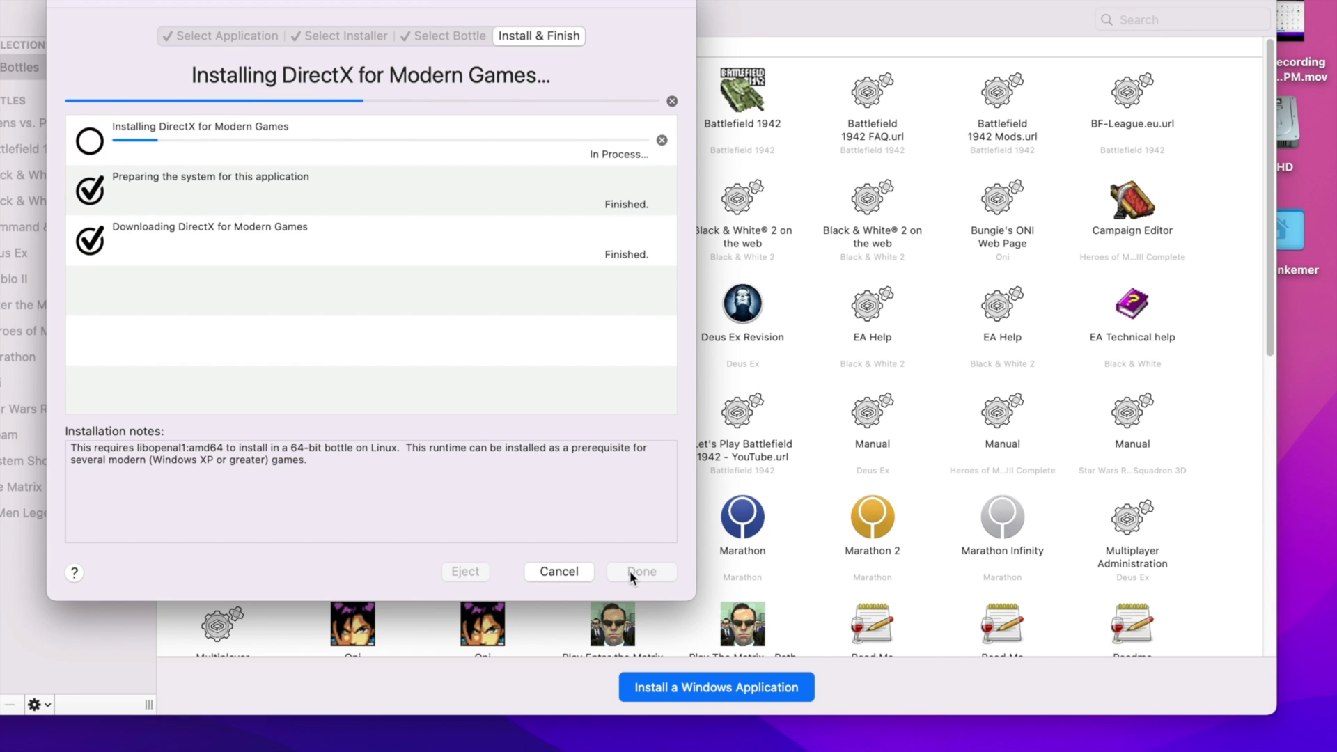
click(723, 517)
click(230, 251)
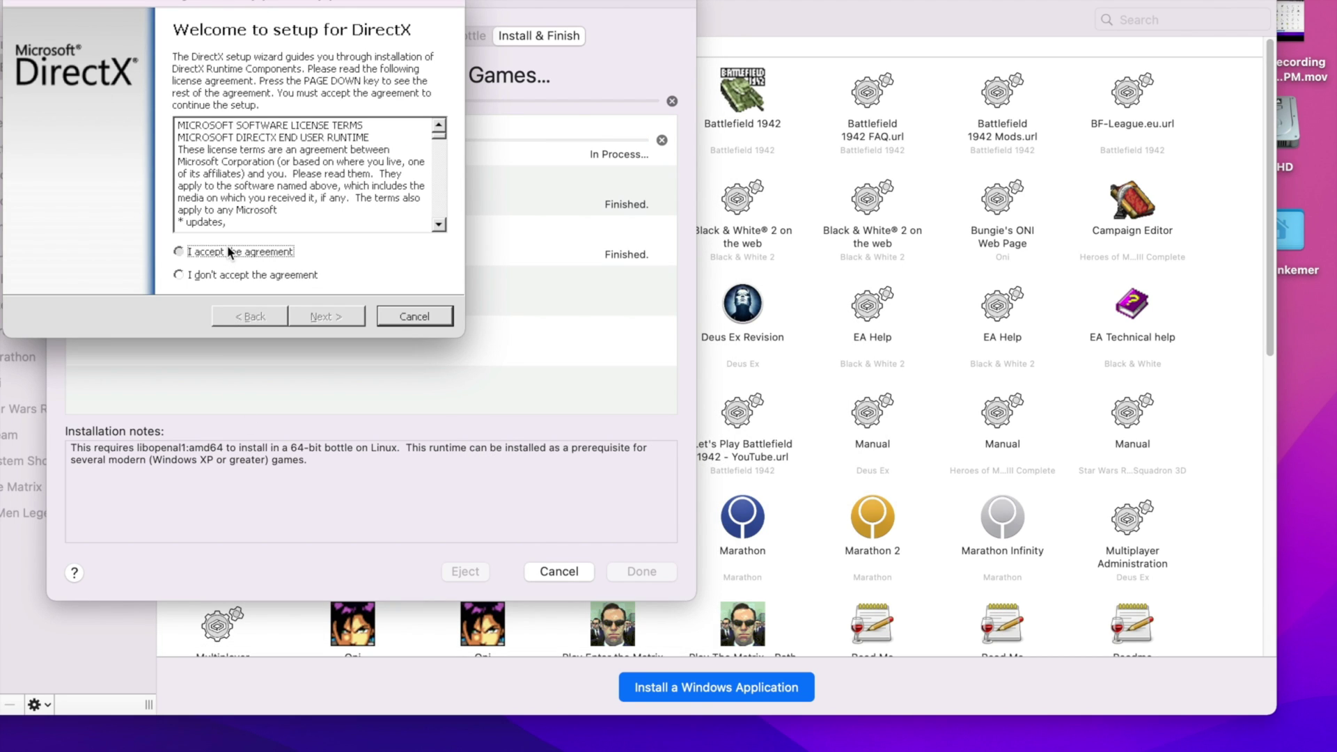
click(351, 319)
click(326, 316)
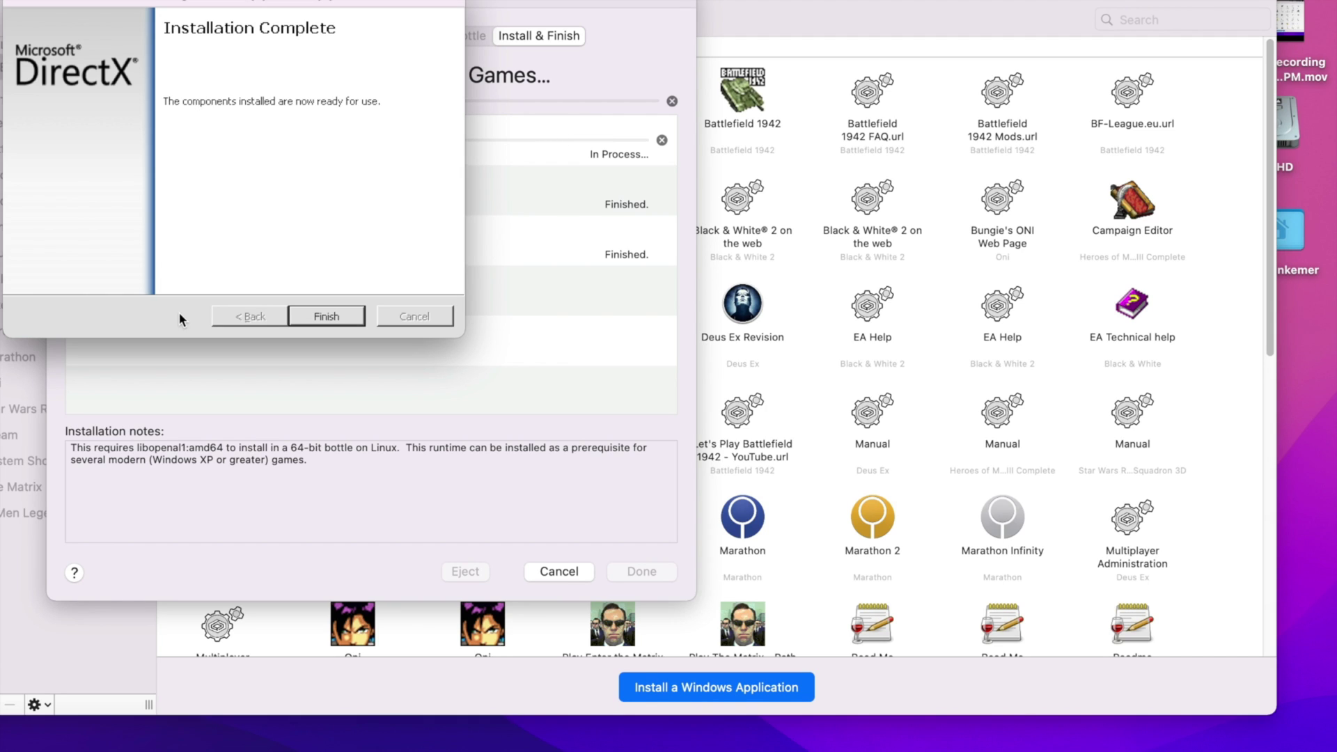
click(351, 313)
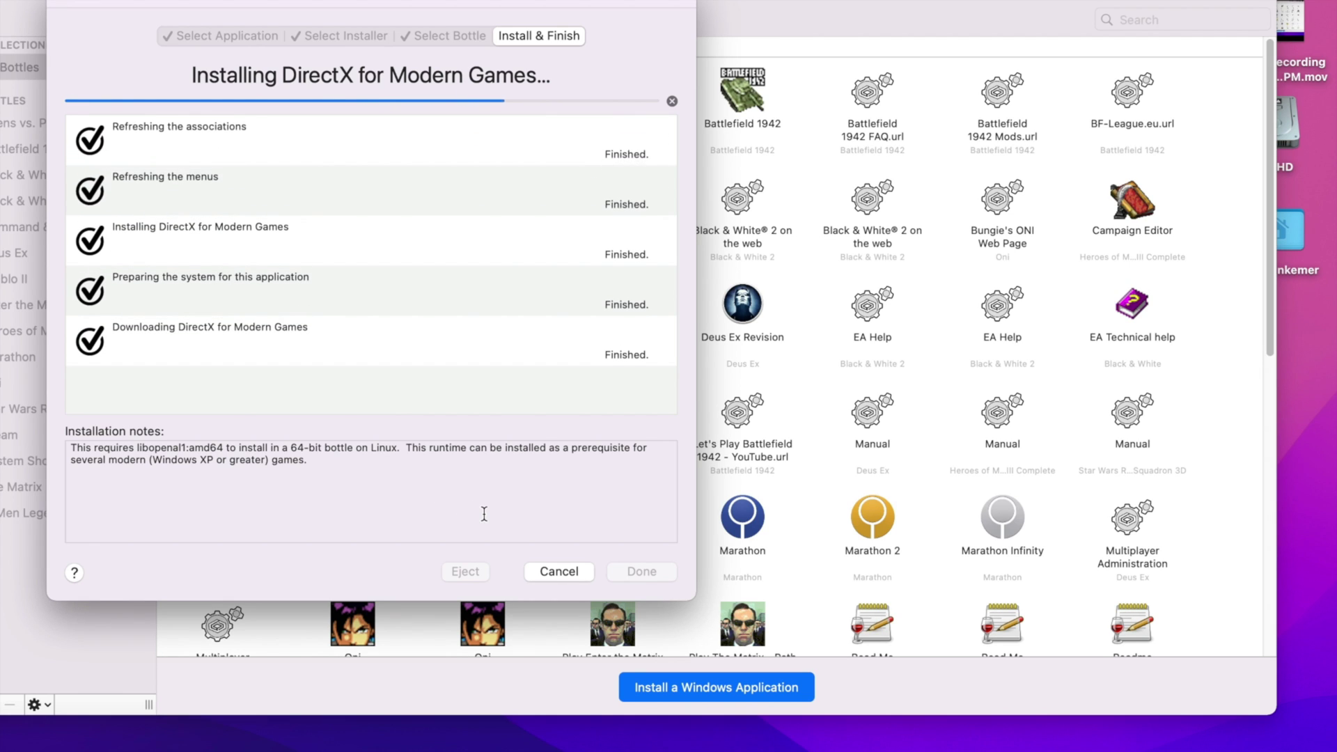
Step: Dismiss the finished DirectX sheet, pick Core Fonts via a 'fonts' search, target the Steam bottle
click(641, 571)
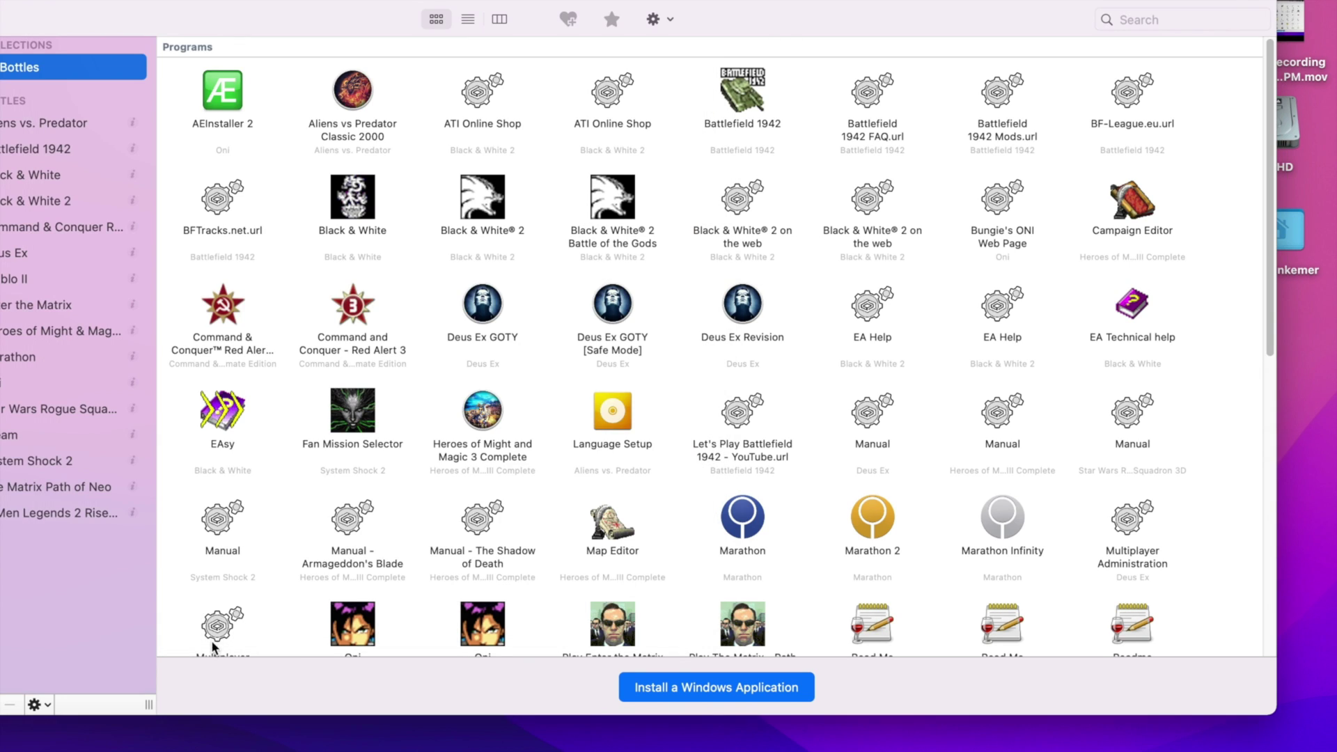
click(724, 685)
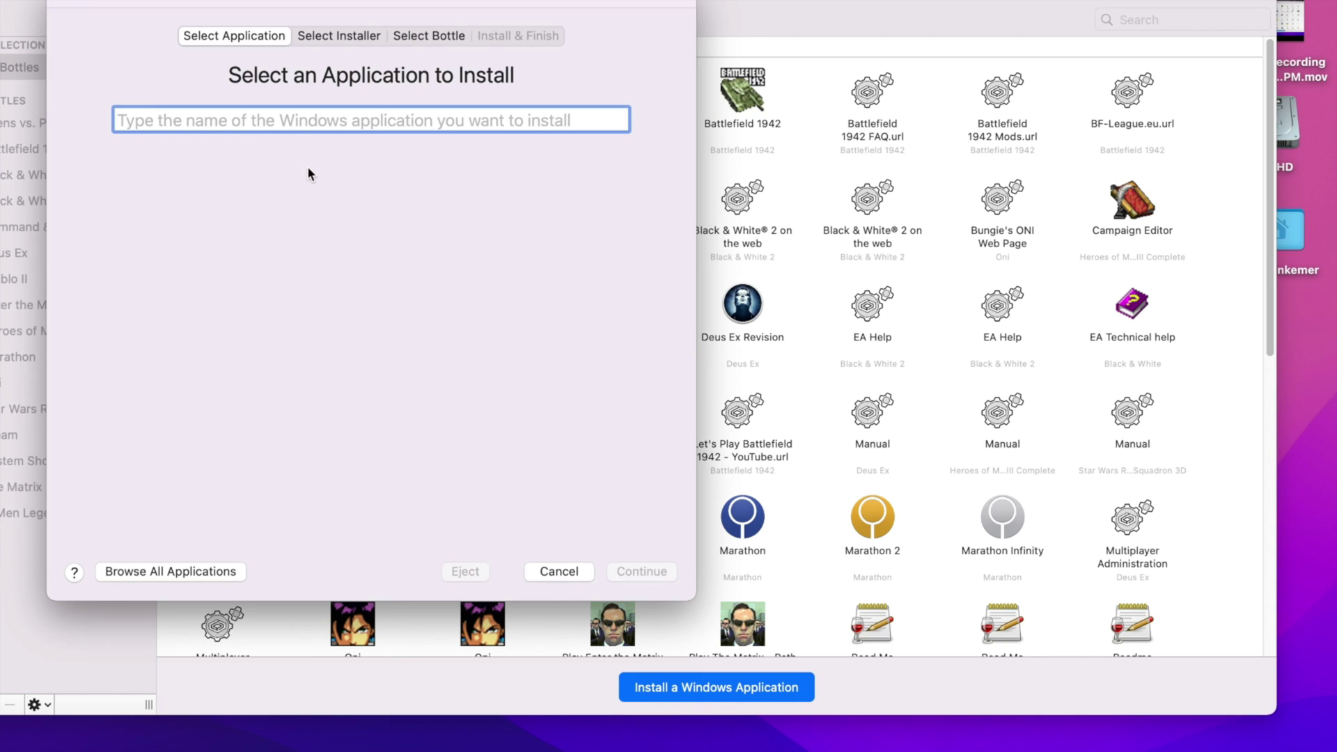
text(fonts)
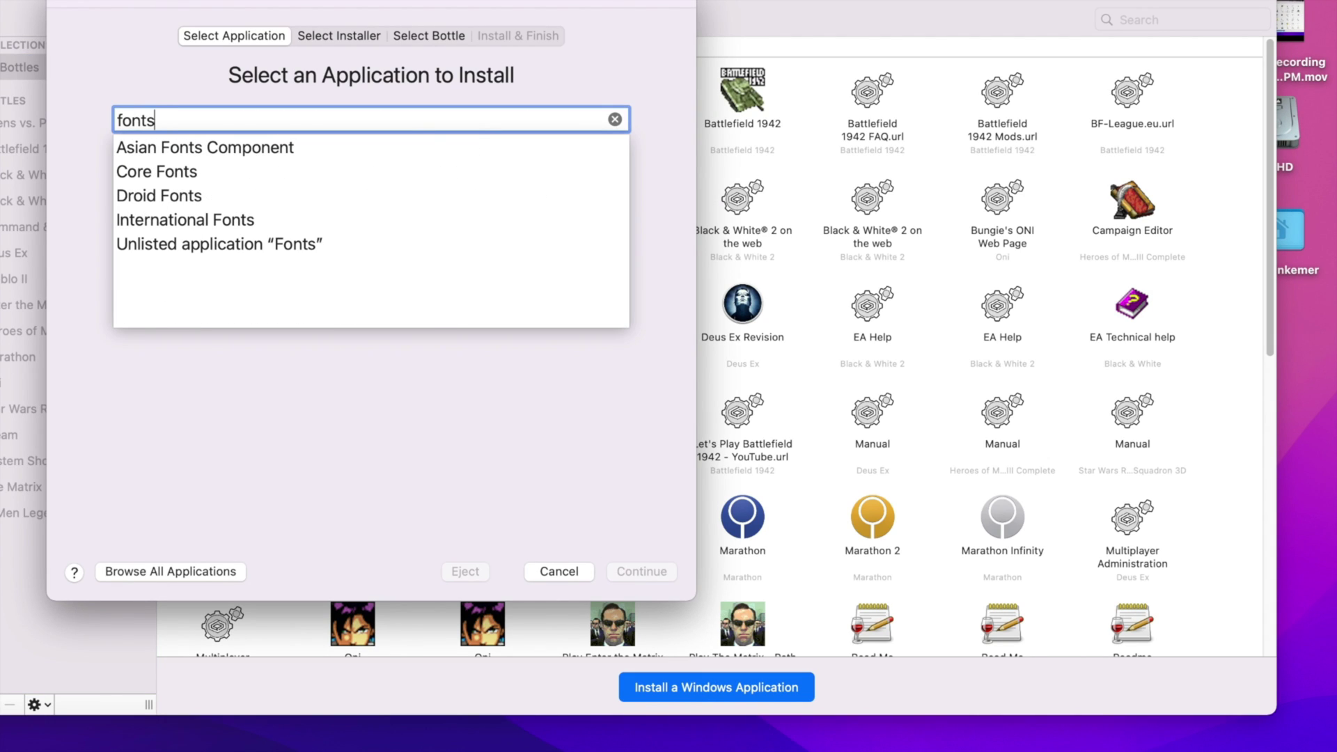
click(180, 174)
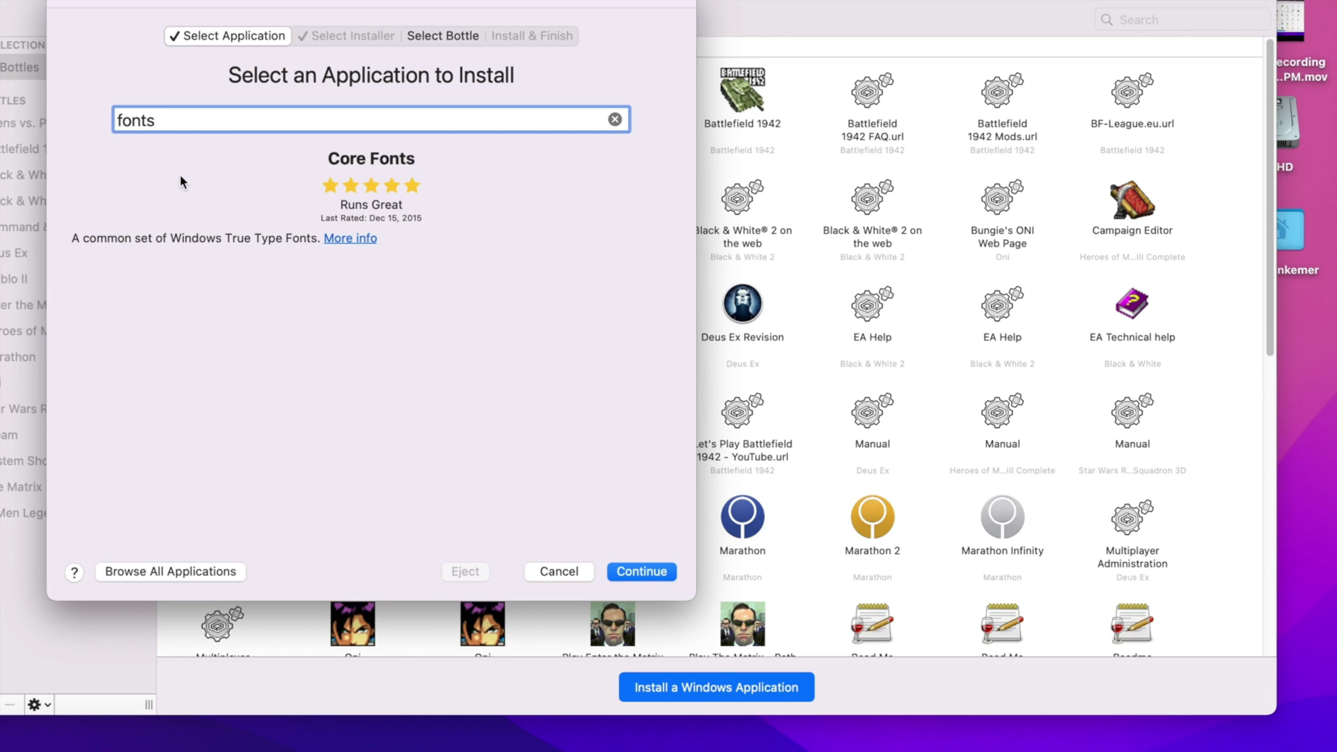
click(448, 33)
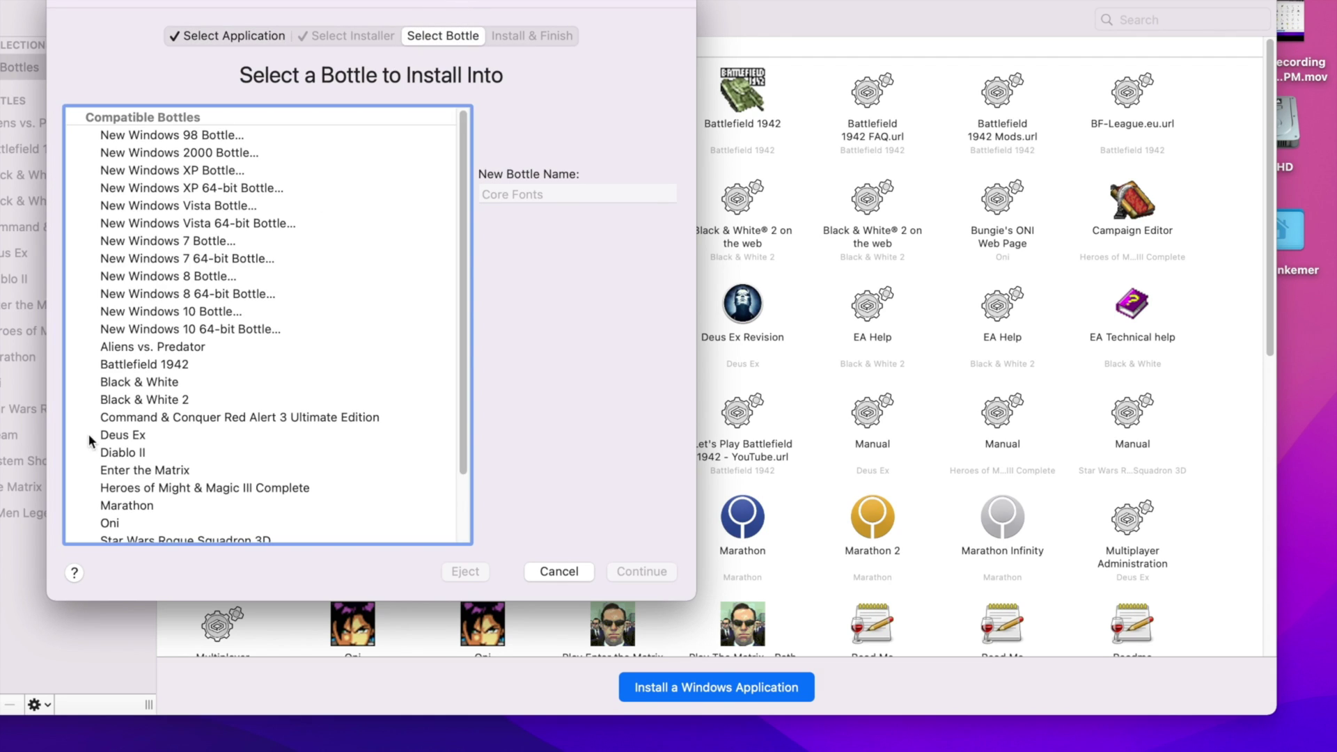
scroll(185, 465, down, 3)
click(133, 487)
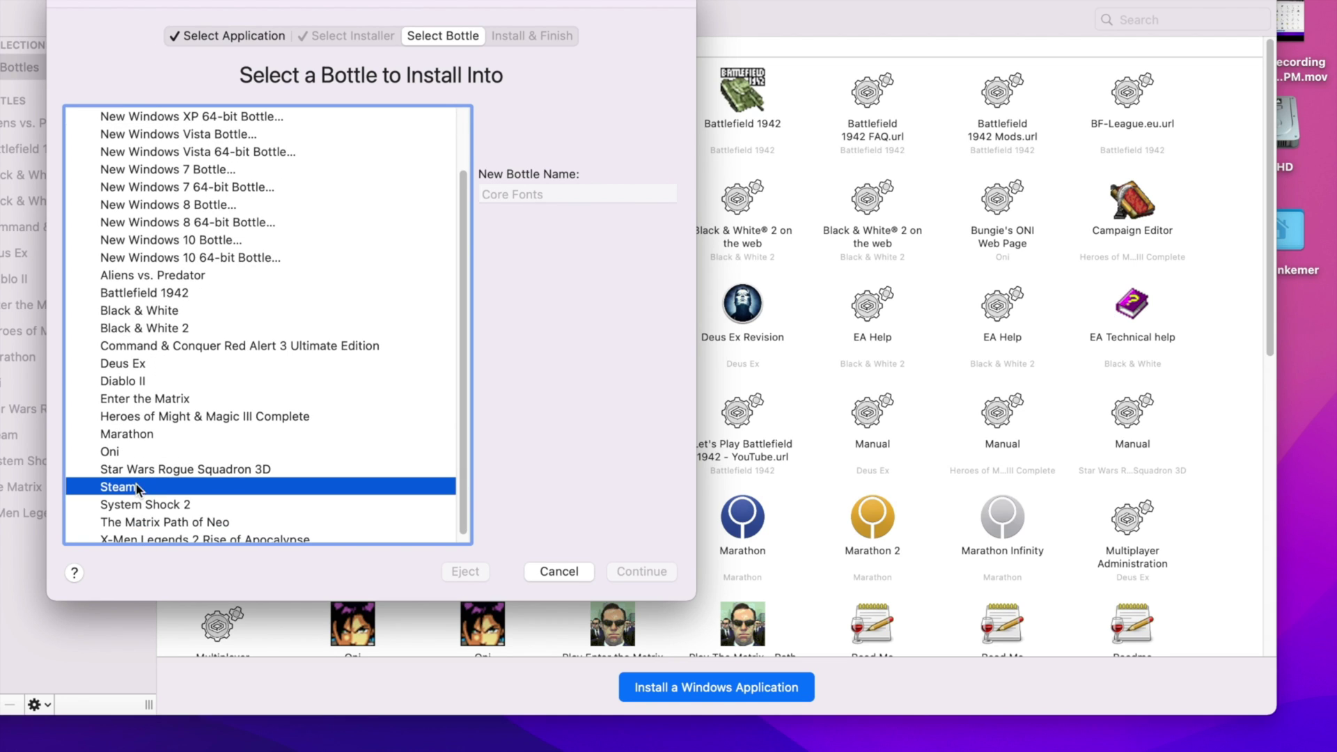
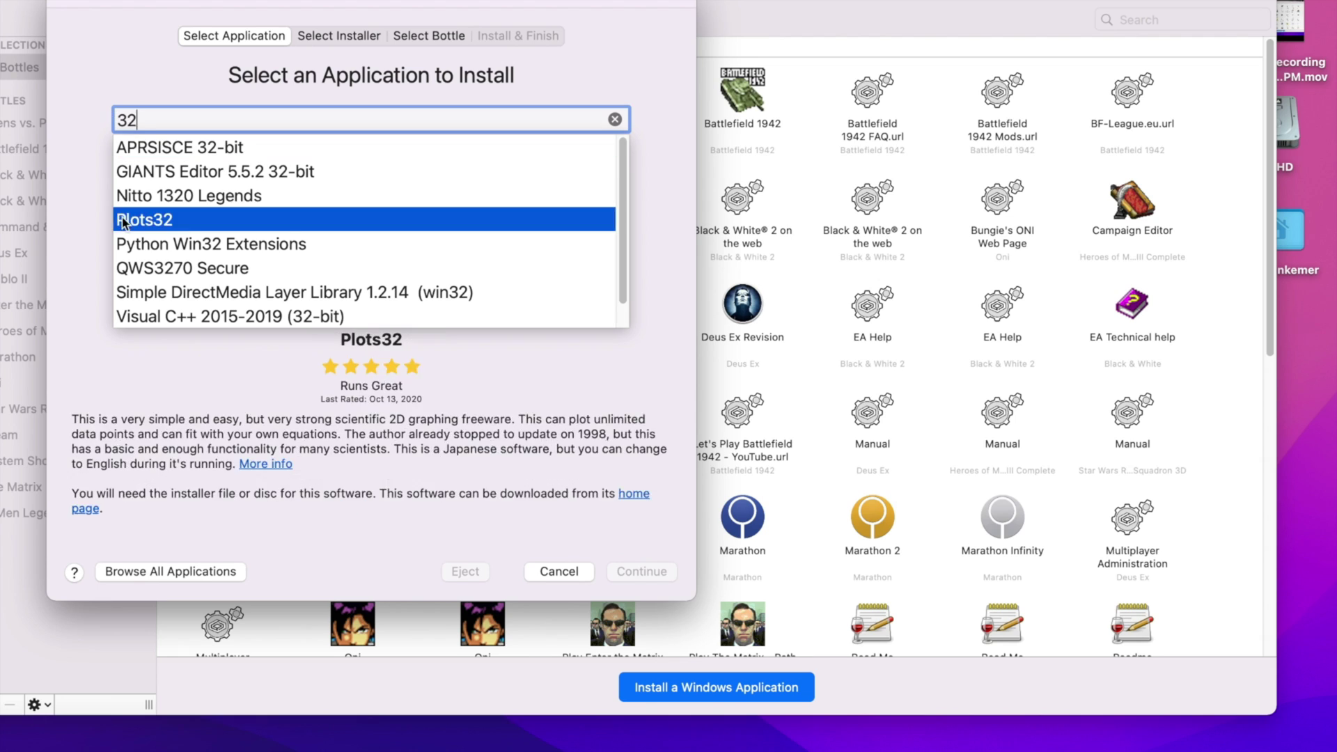
Step: Replace the '32' search with 'Visual C++' and select Visual C++ 2010 (10.0) Redistributable (64-bit)
click(243, 292)
click(242, 313)
scroll(245, 311, down, 1)
click(244, 315)
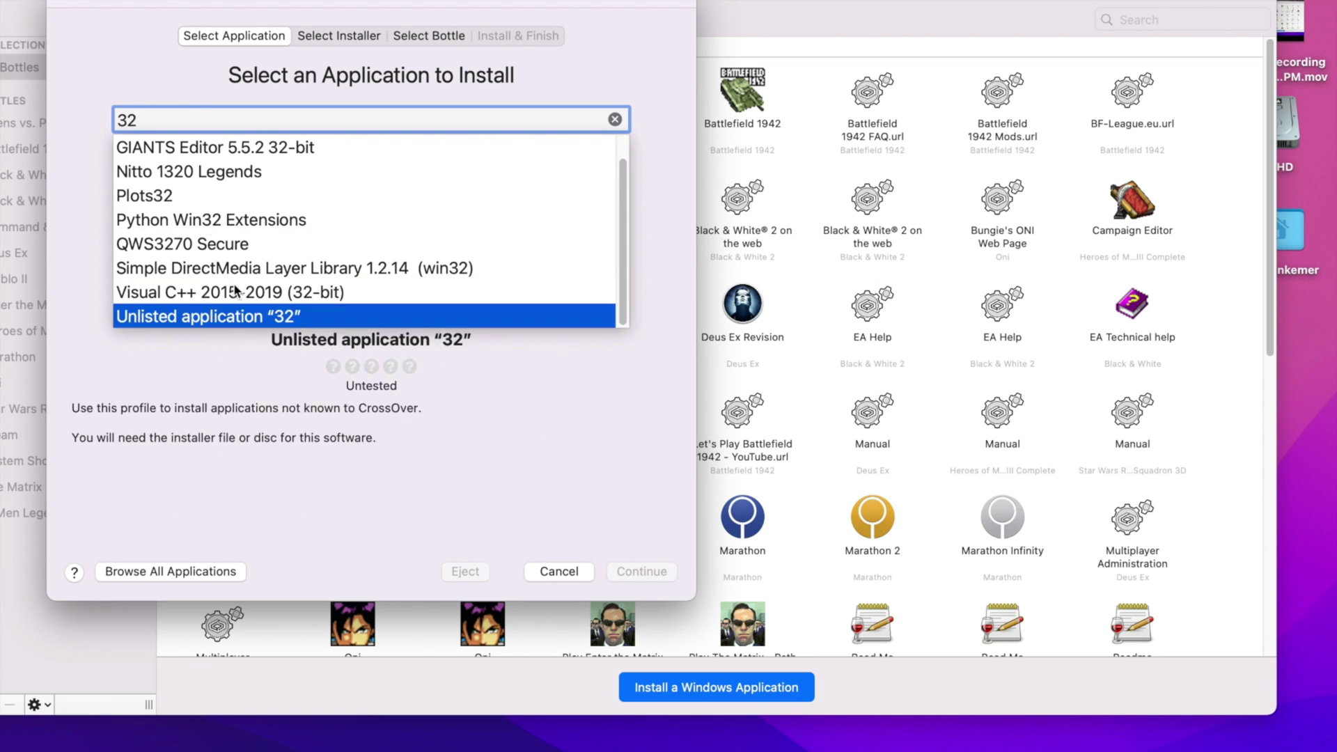
double_click(179, 121)
key(BackSpace)
text(Visu)
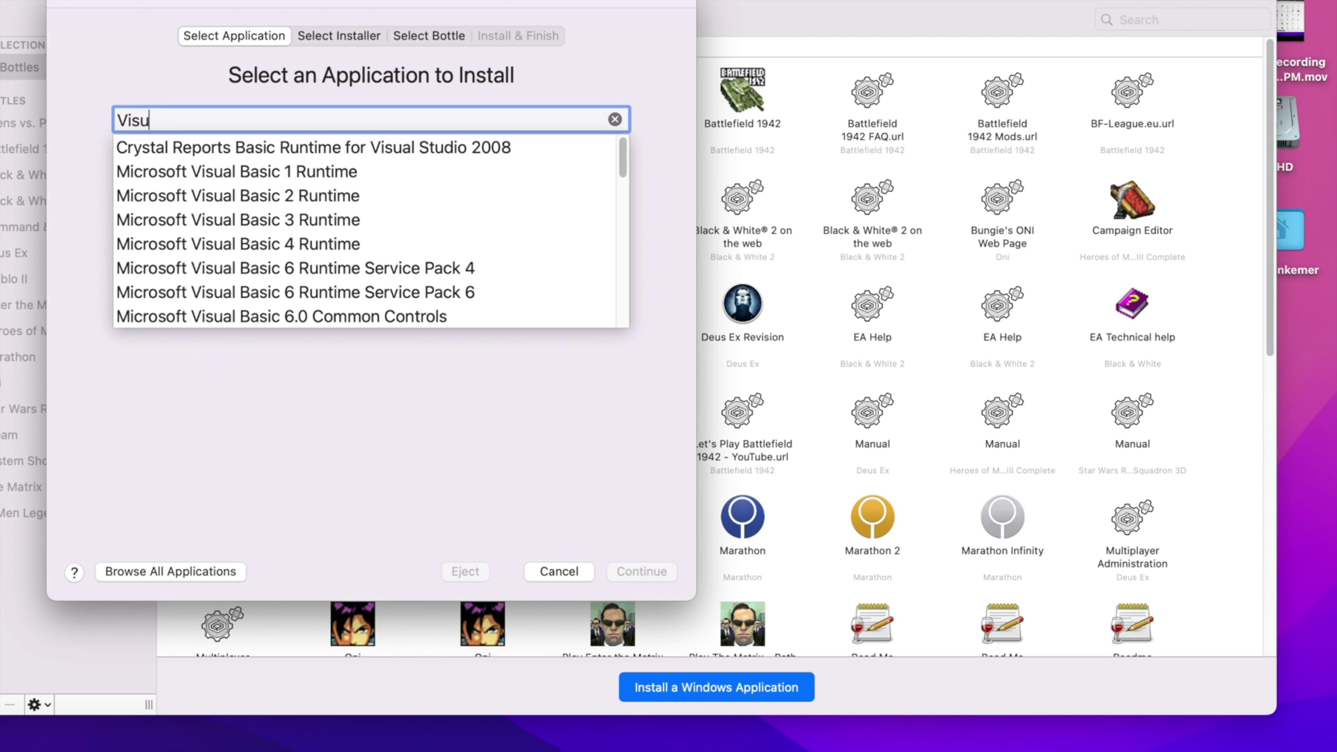
text(al C++)
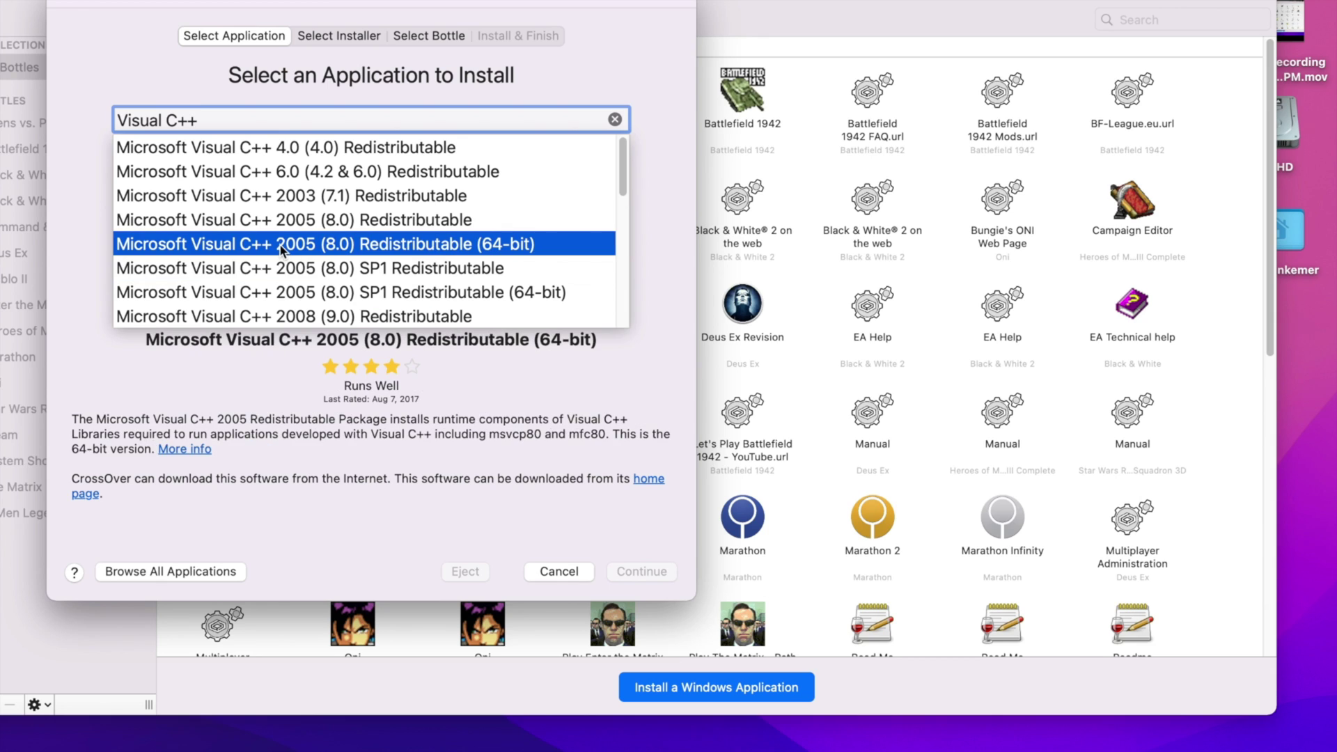
scroll(307, 262, down, 1)
scroll(307, 261, down, 6)
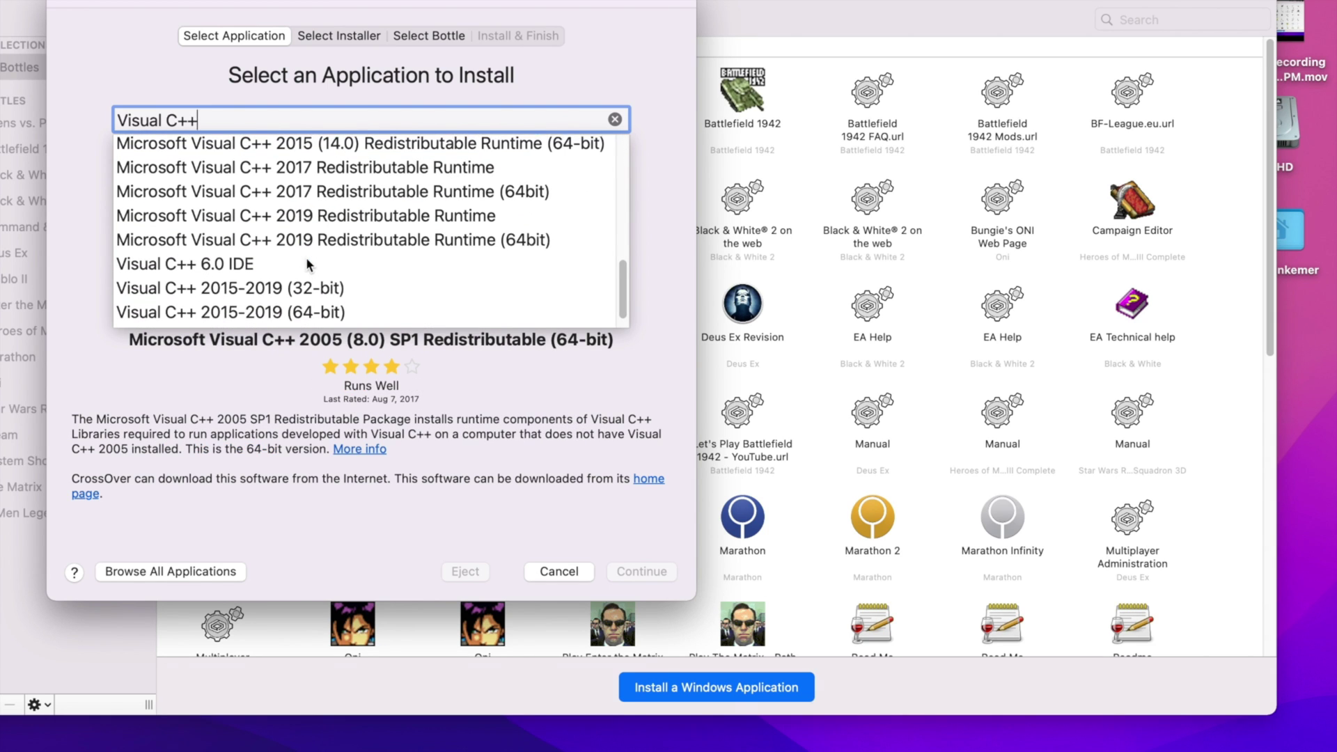
scroll(303, 259, up, 3)
scroll(299, 259, up, 4)
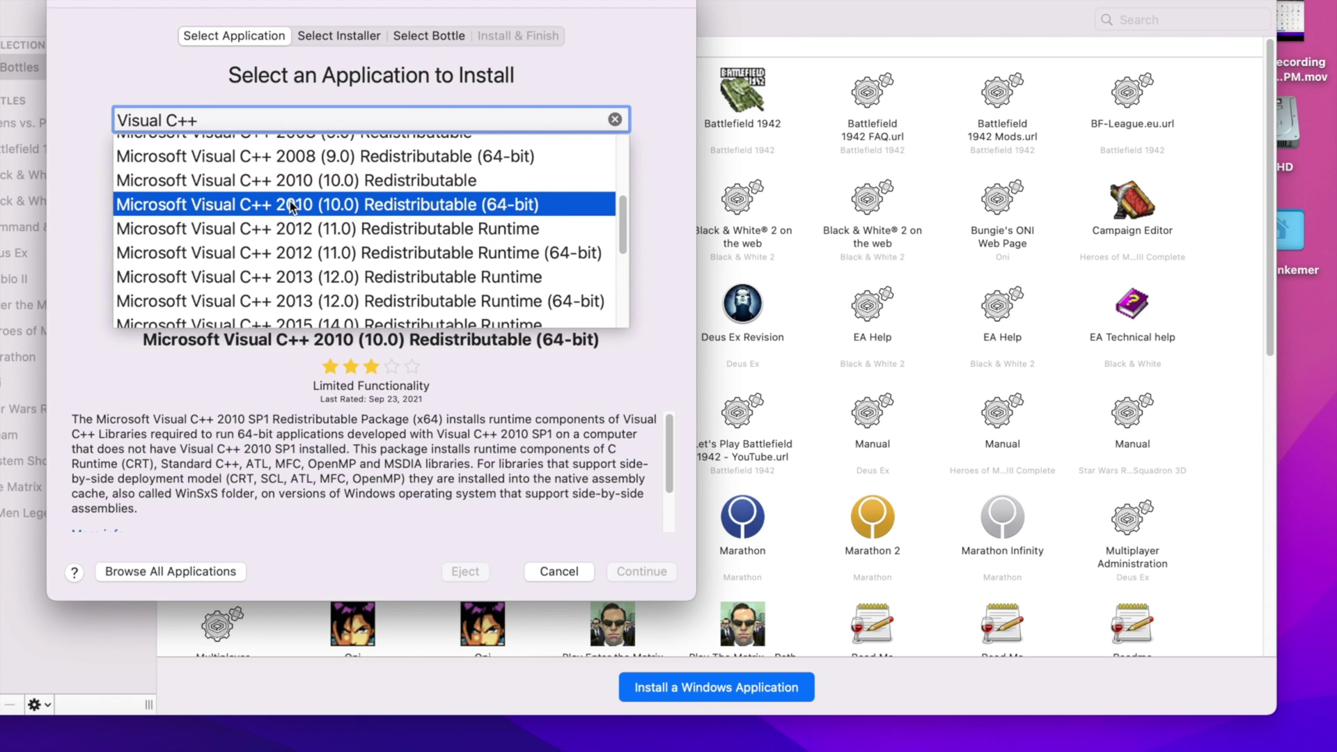
click(290, 206)
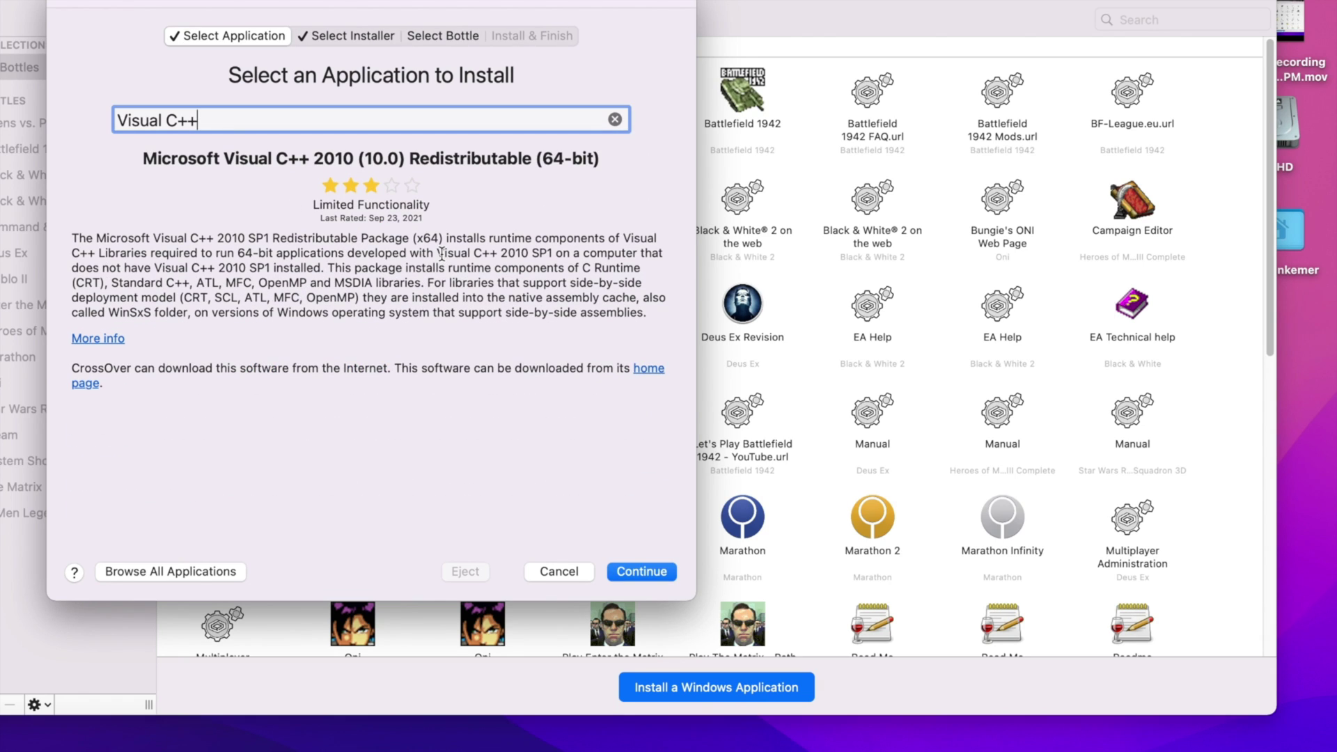
Step: Keep Download installer as the source and choose the Steam bottle as the install target
click(333, 38)
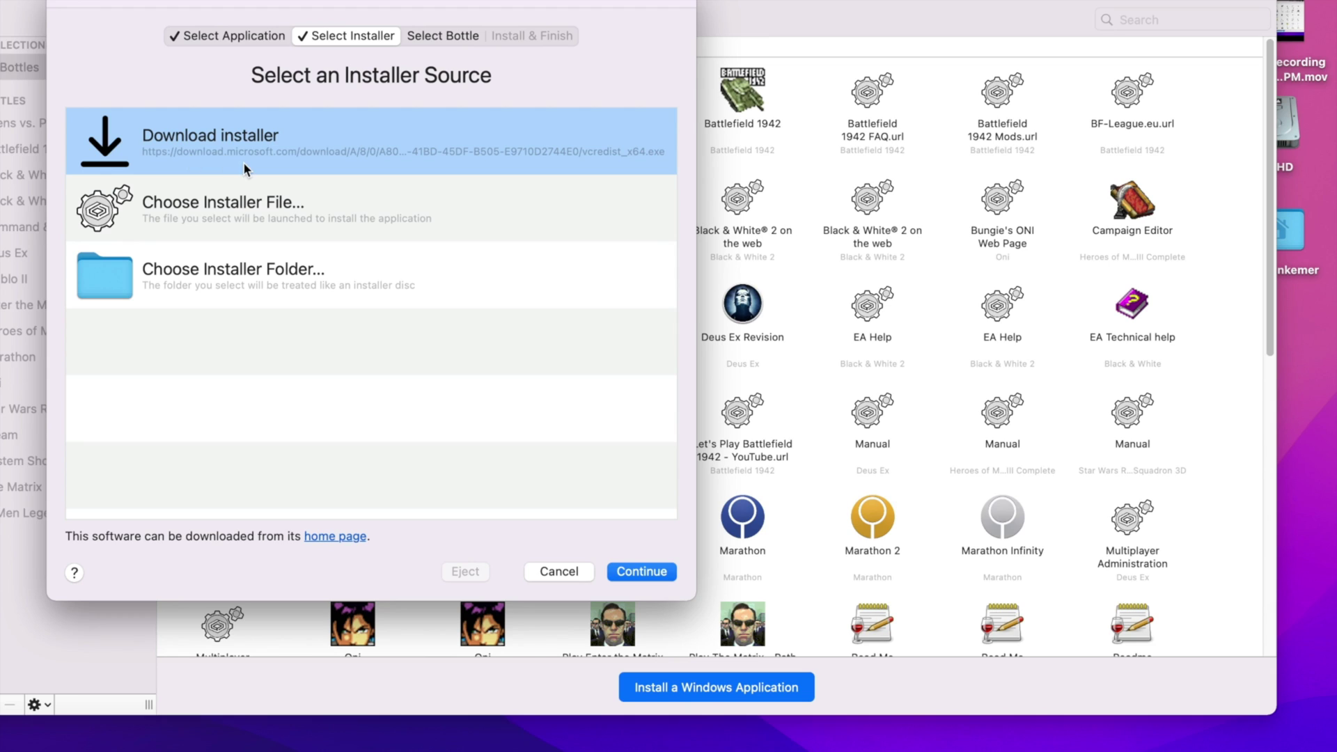
click(435, 39)
scroll(167, 455, down, 3)
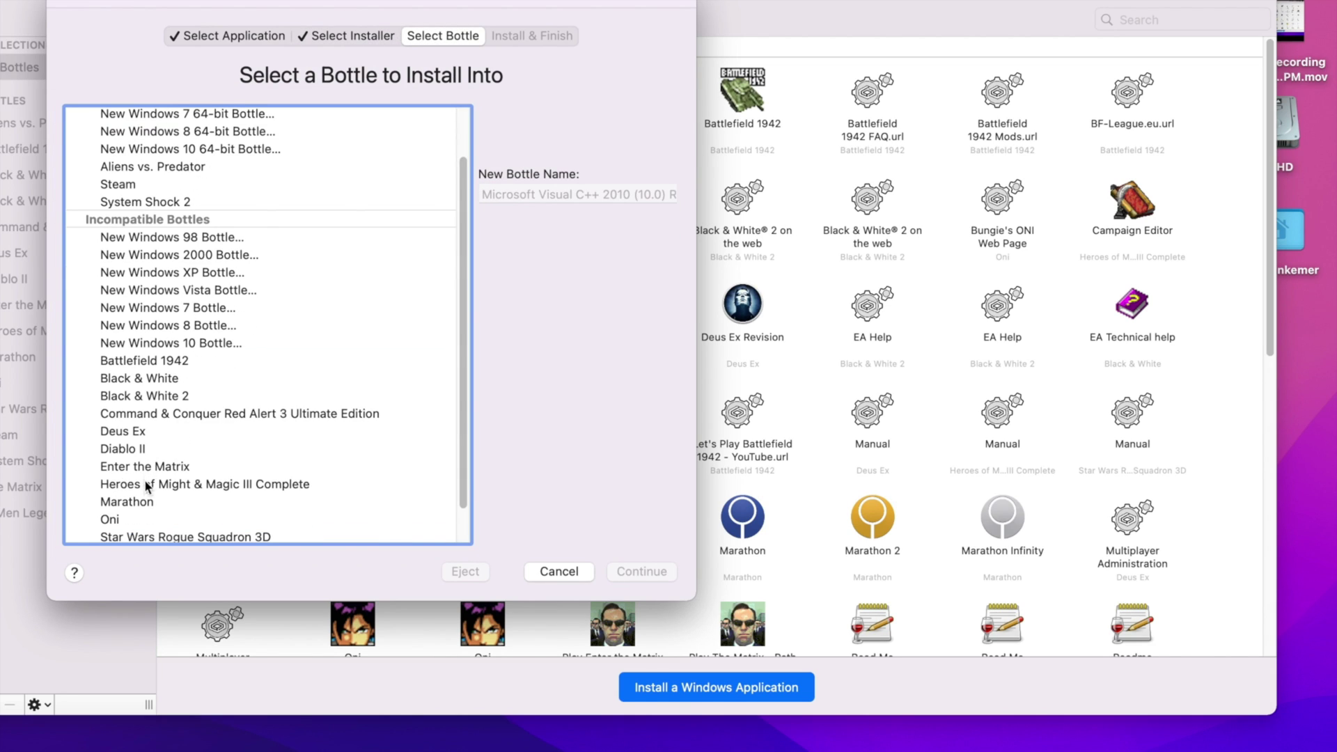
scroll(143, 495, down, 2)
scroll(138, 517, up, 5)
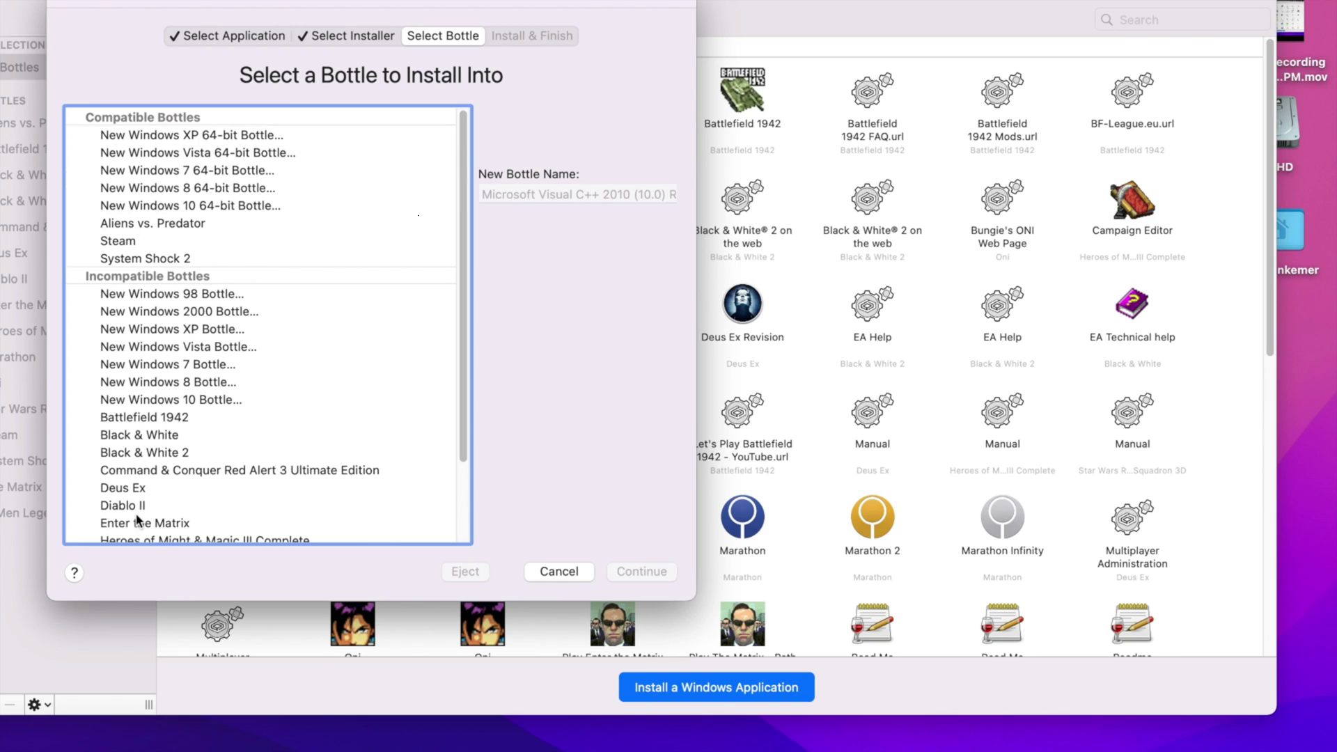
click(132, 240)
click(629, 571)
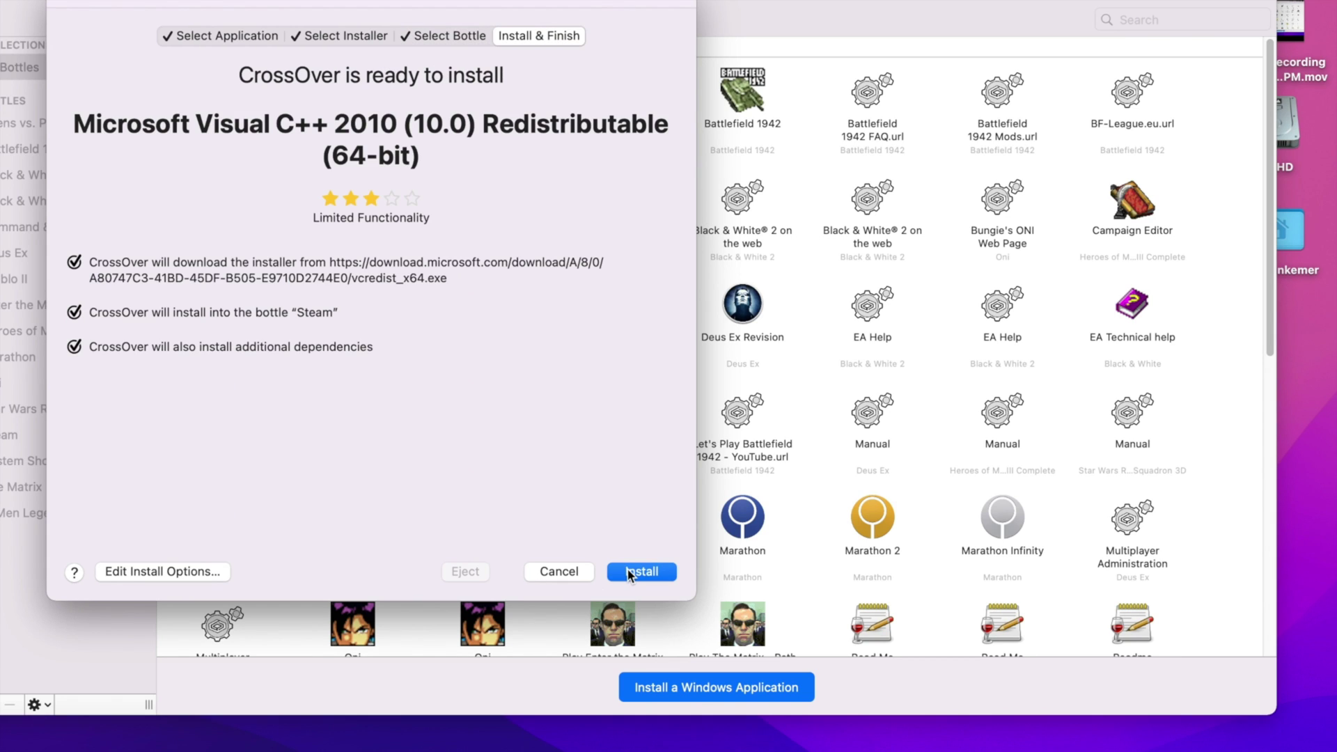
Step: Start the install, then accept the license and complete the x86 Visual C++ 2010 setup
click(630, 575)
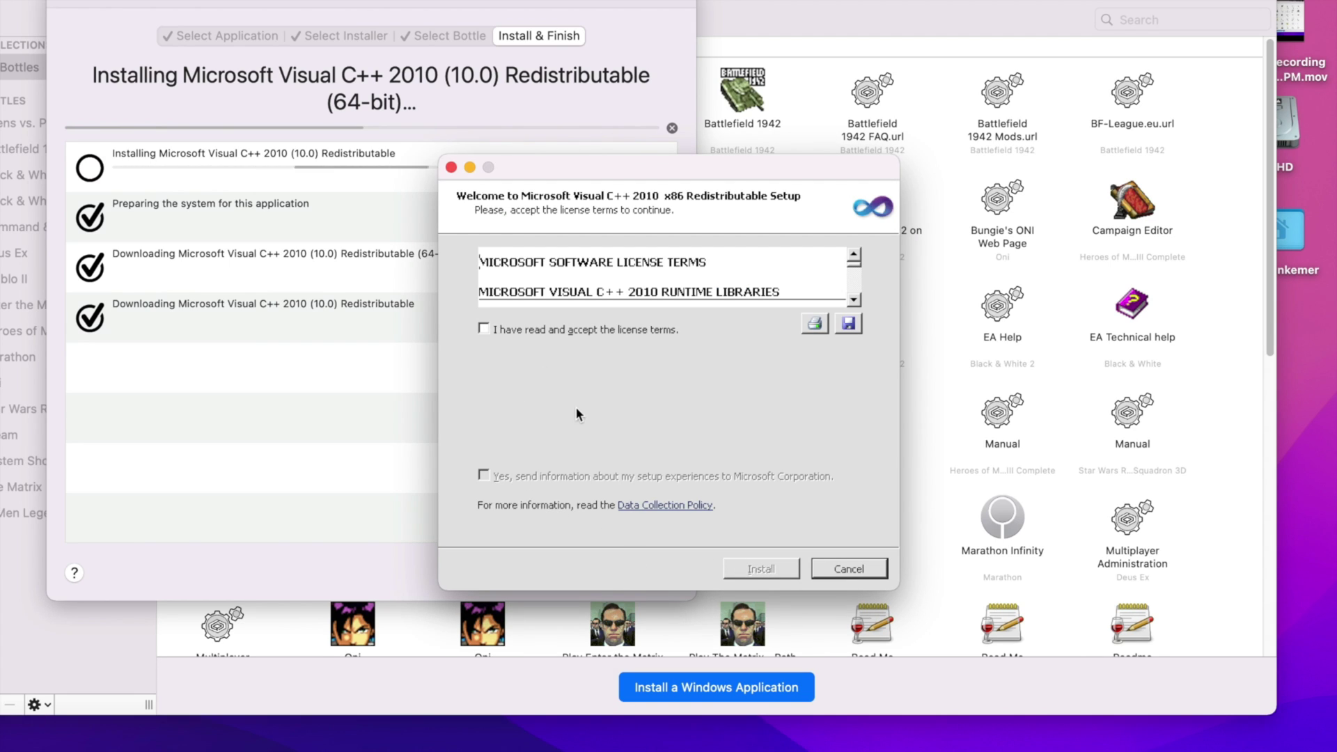
click(482, 327)
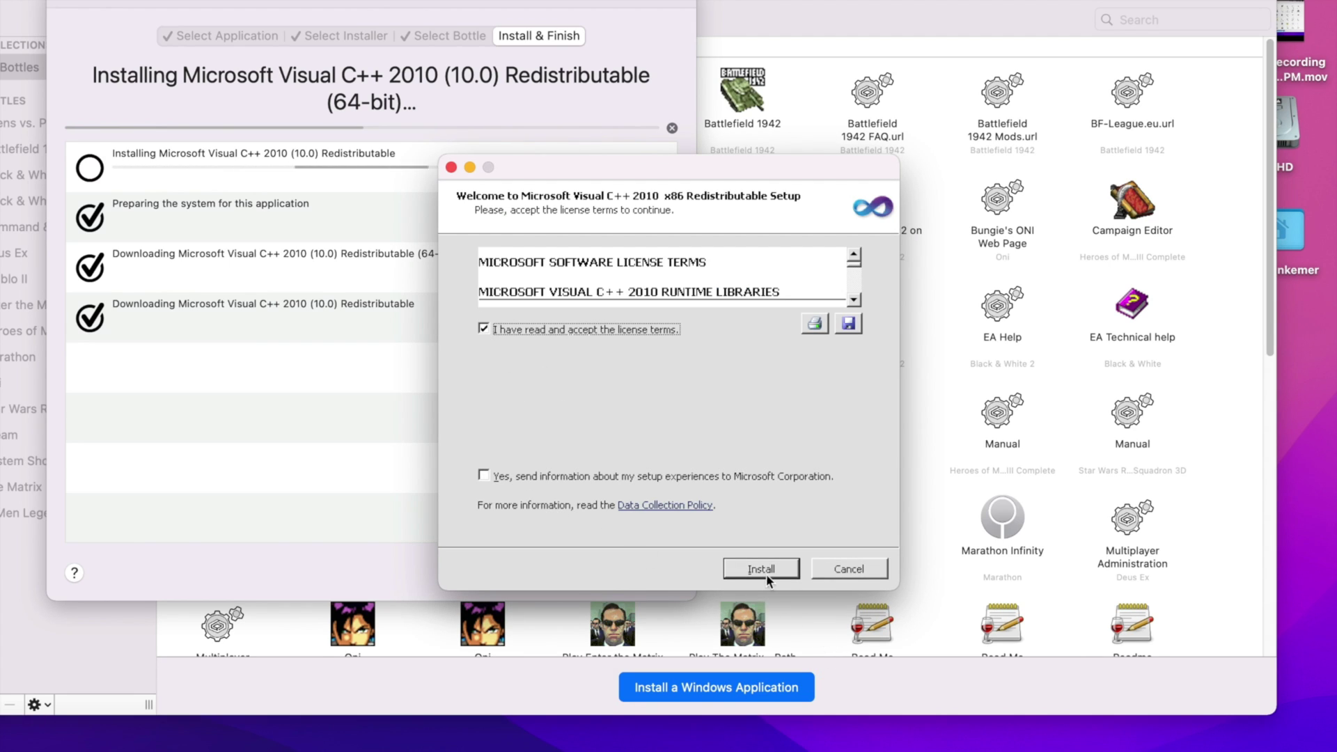
click(766, 569)
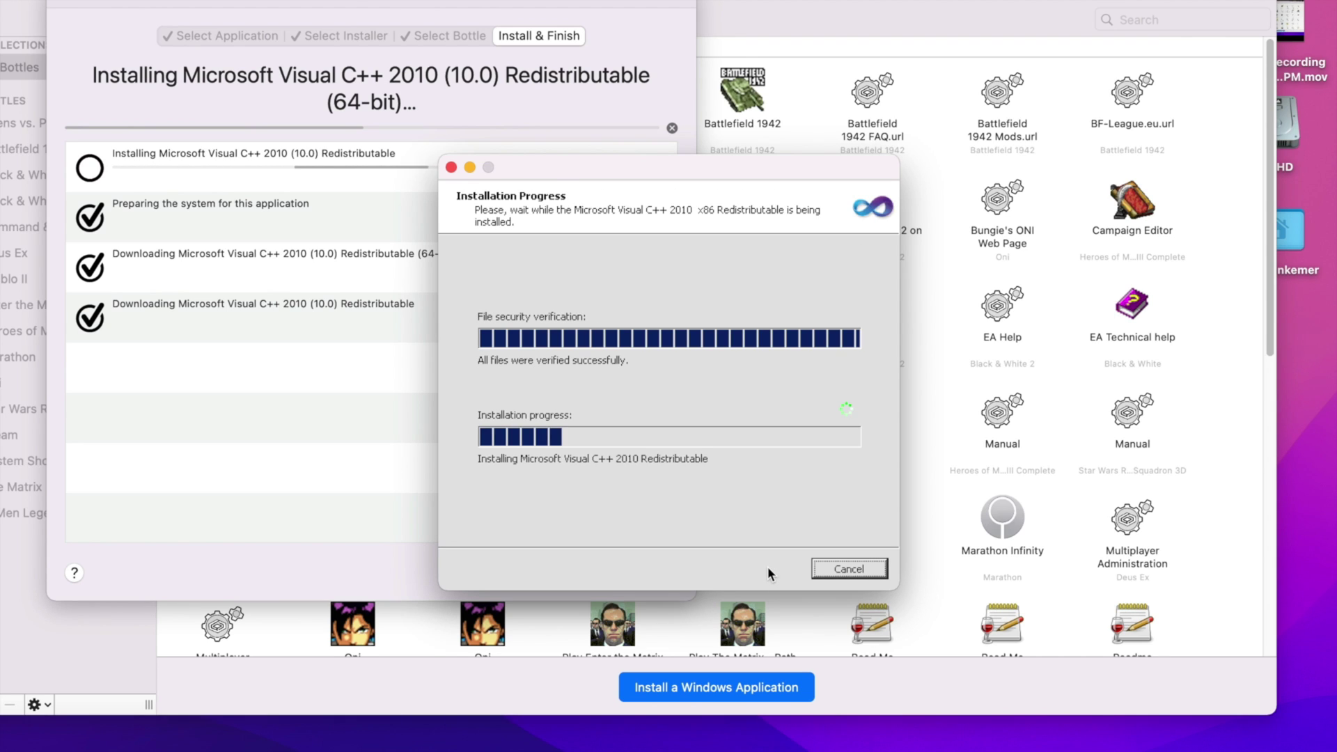
click(841, 570)
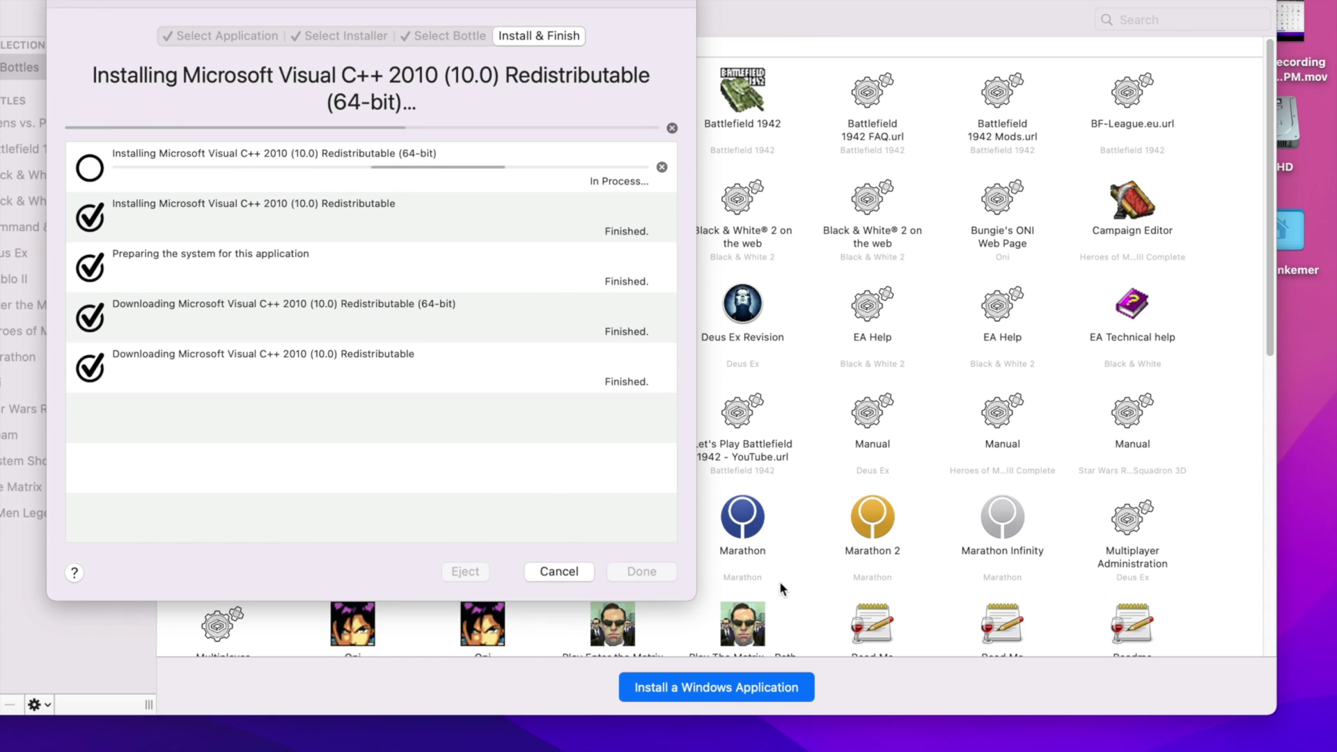
Step: Accept the license and complete the x64 Visual C++ 2010 setup, then close the installer
click(506, 404)
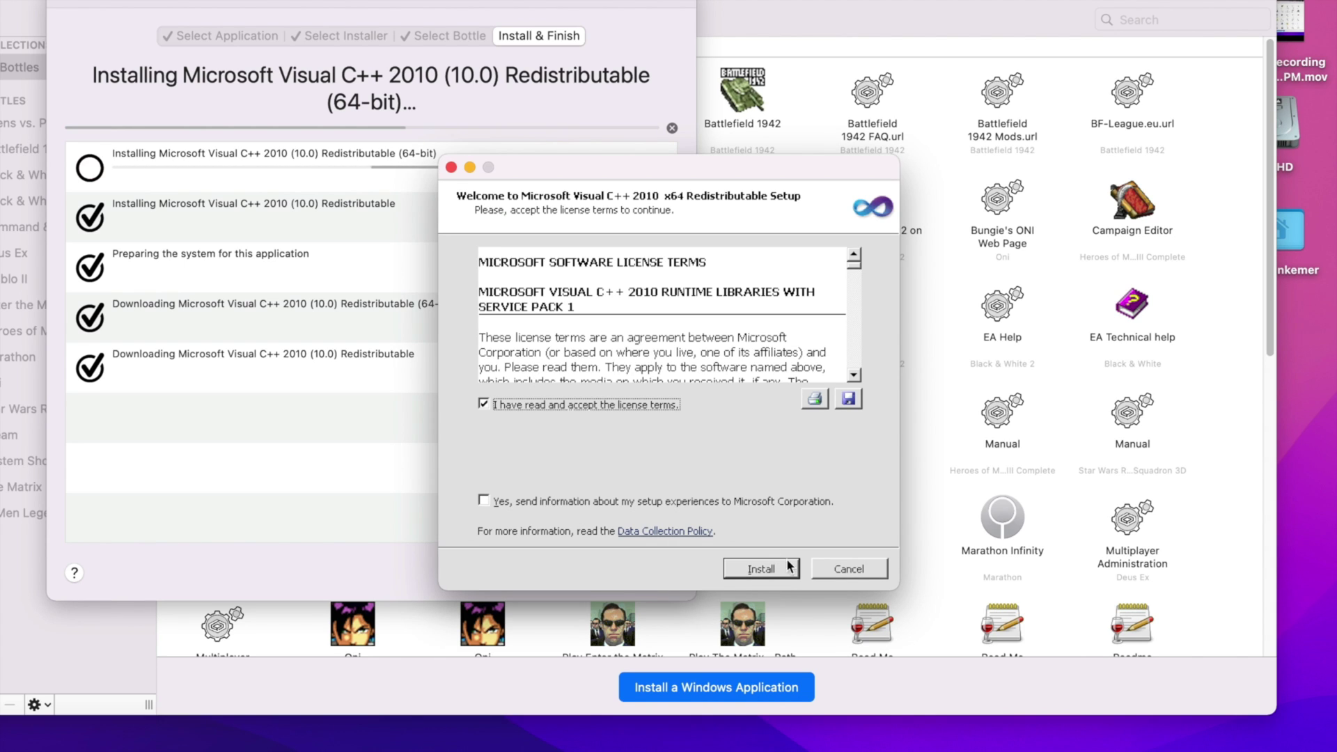
click(786, 568)
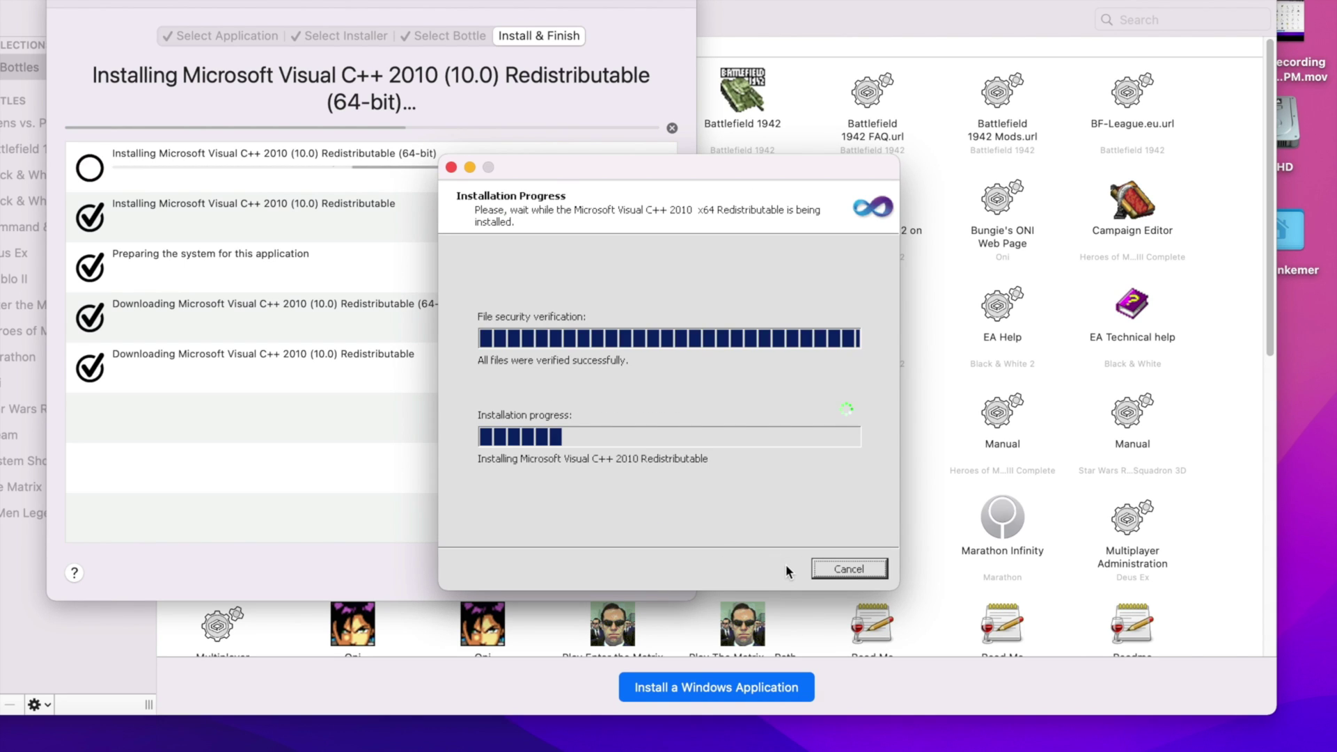
click(830, 579)
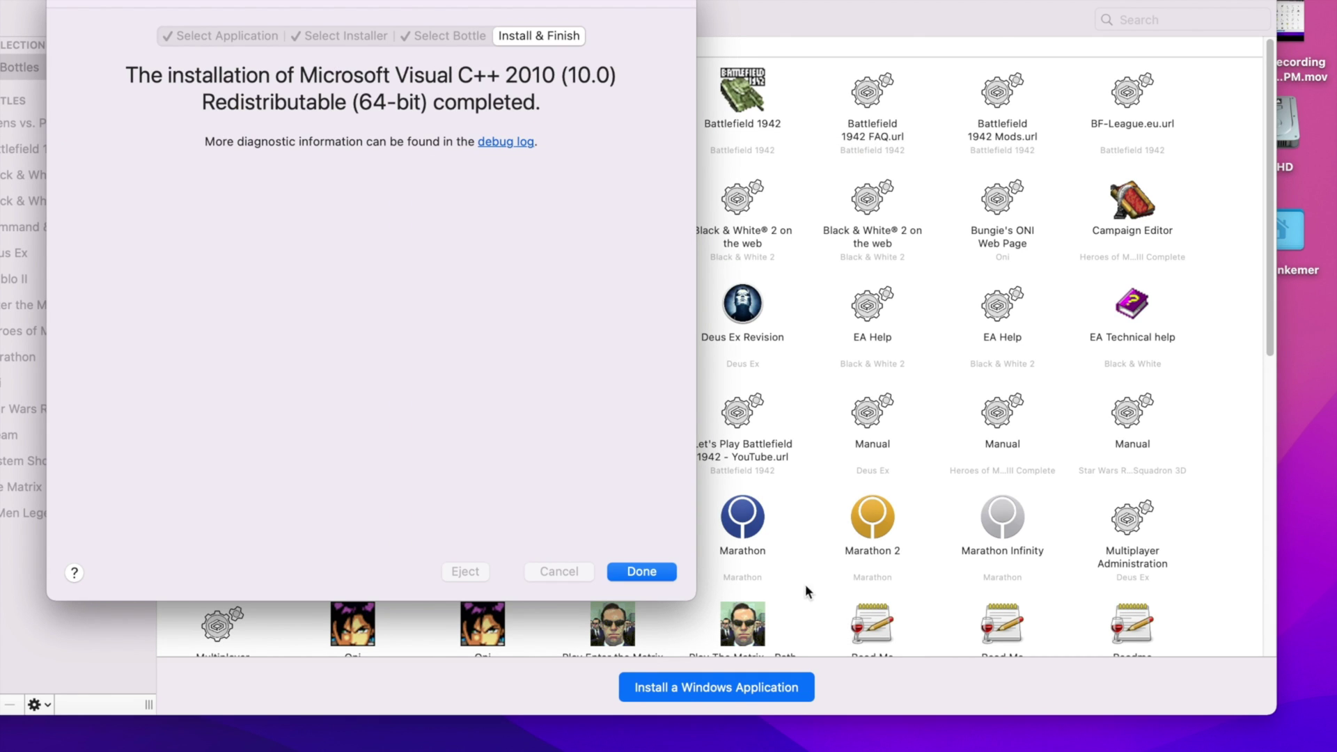
click(642, 572)
Step: Search '32' for a new install and select Simple DirectMedia Layer Library 1.2.14 (win32)
click(750, 692)
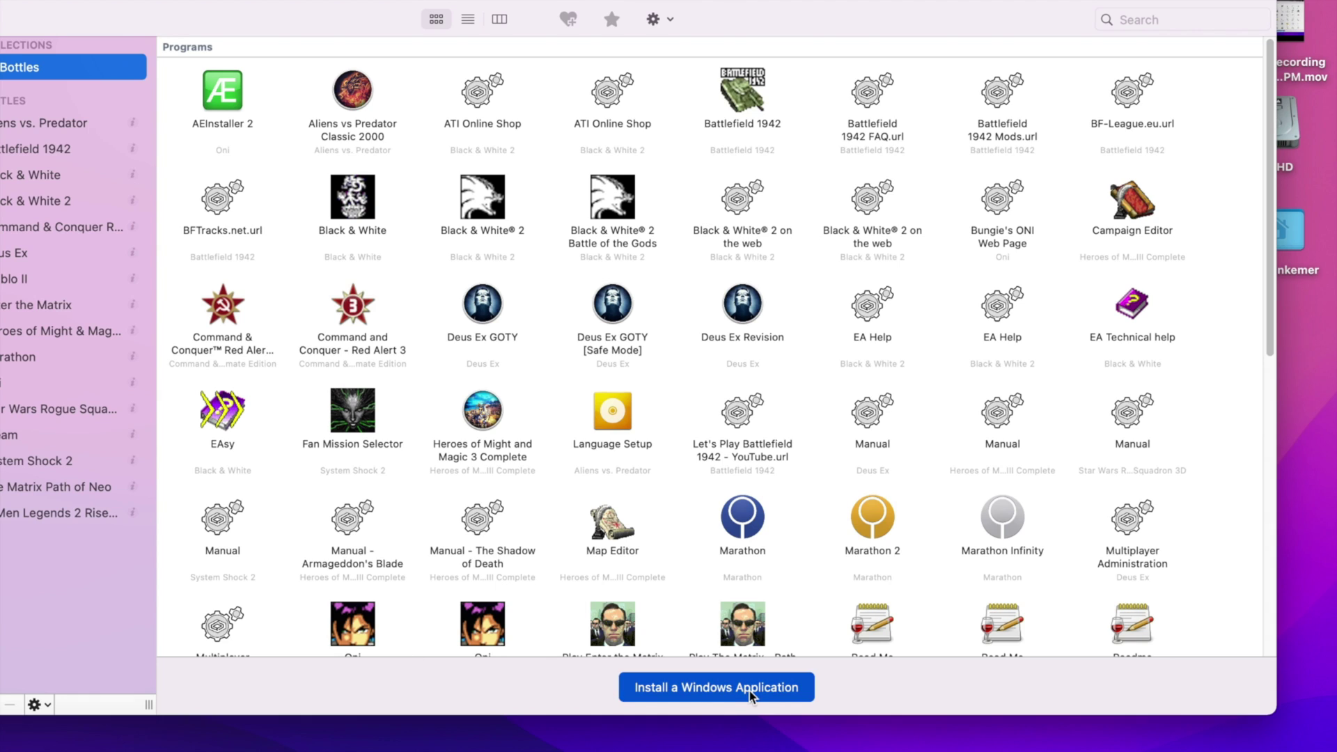
text(32)
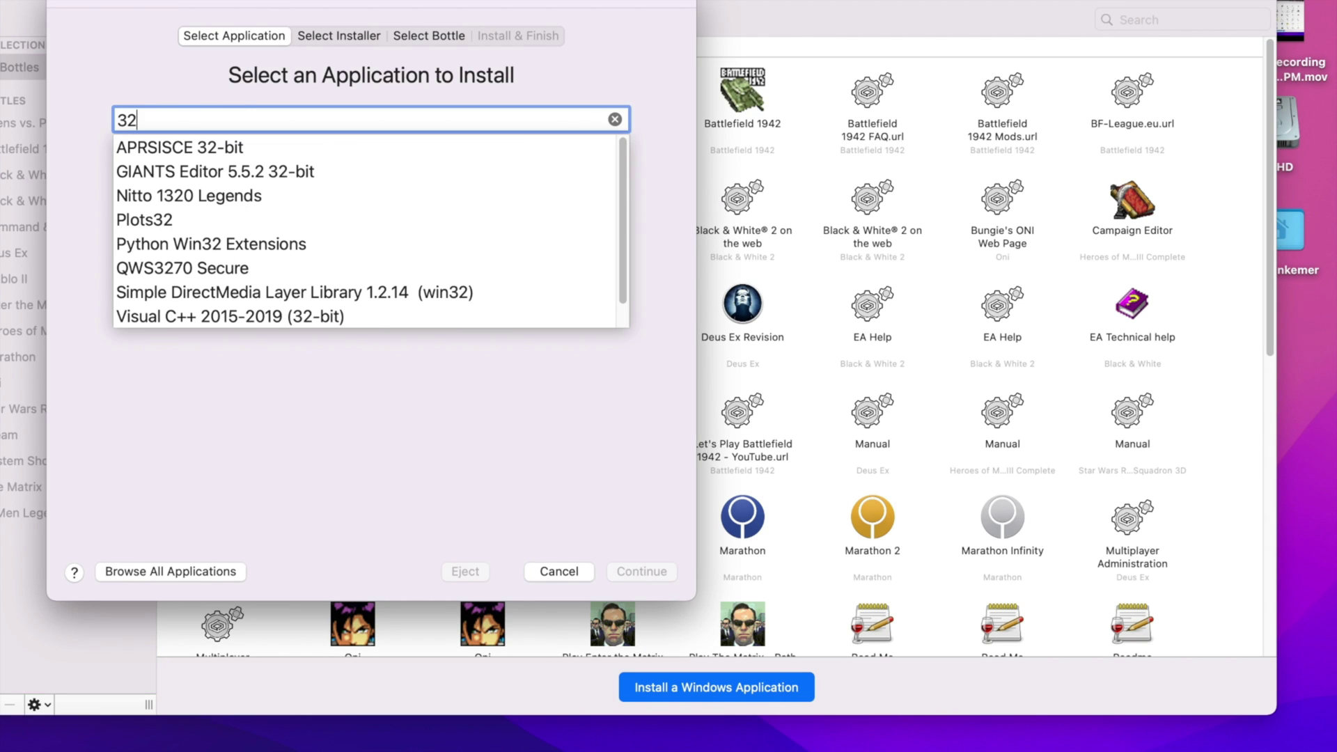
click(478, 295)
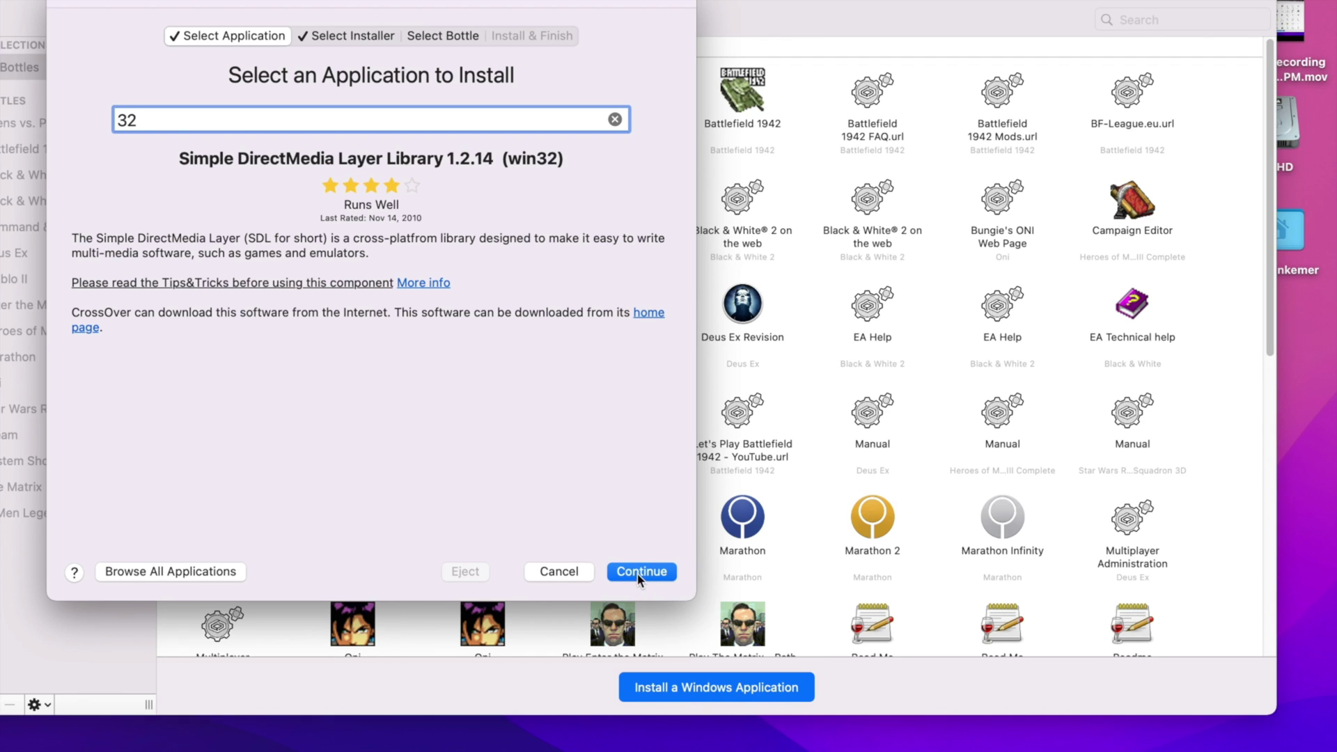
Step: Install SDL into the Steam bottle despite the warning and close the finished installer
click(440, 35)
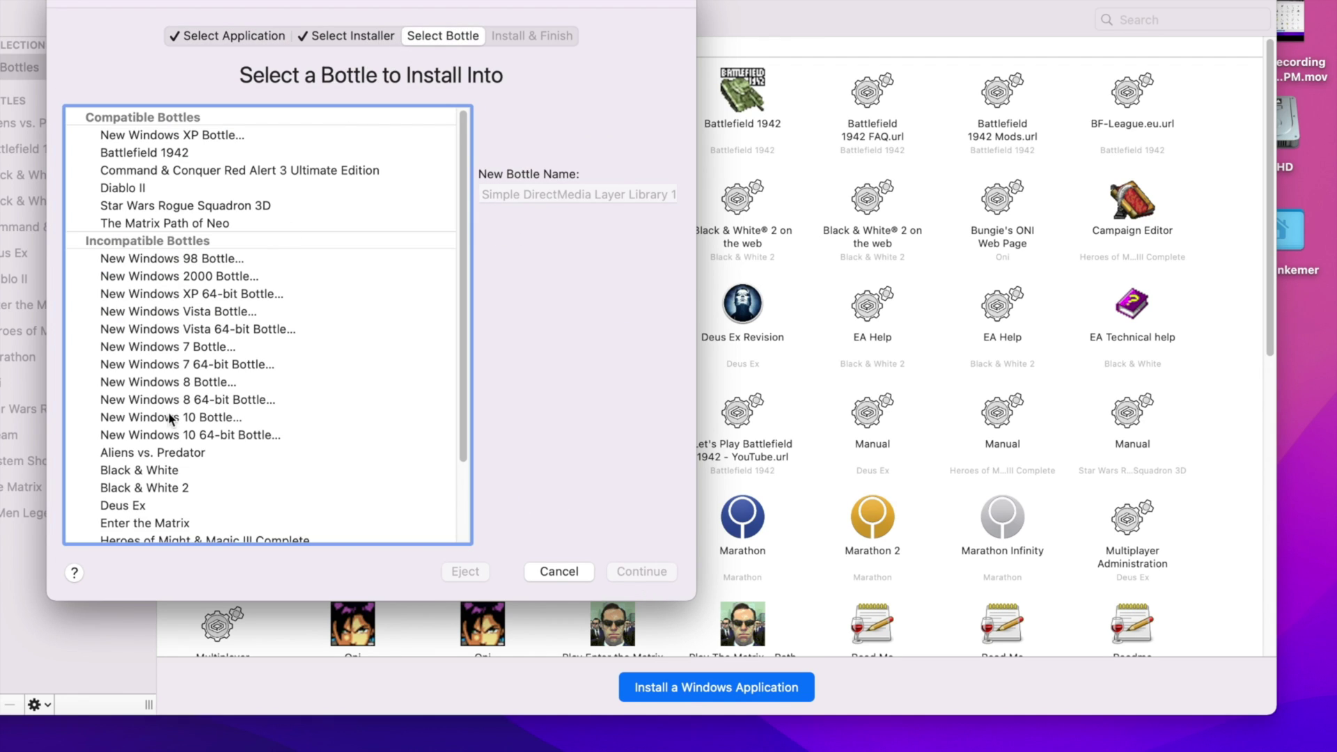
scroll(144, 304, down, 3)
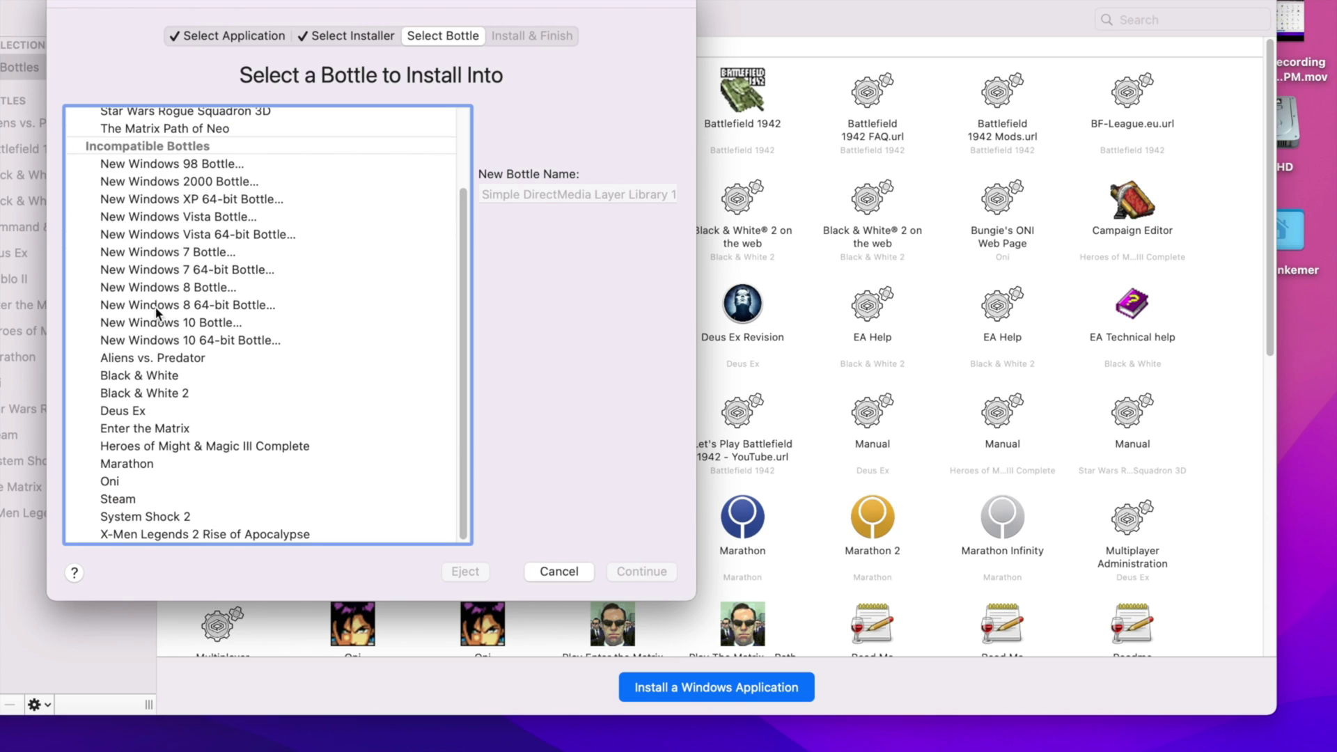
scroll(127, 499, up, 3)
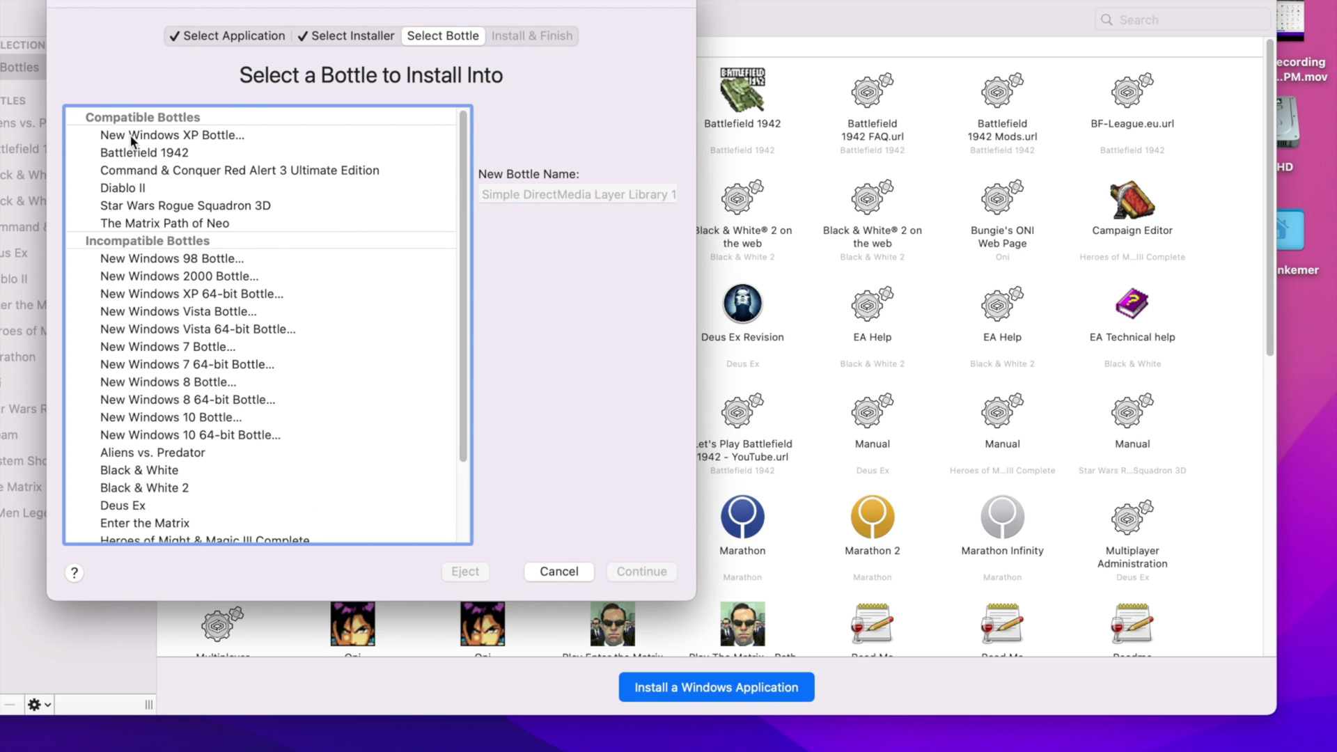
scroll(161, 486, down, 3)
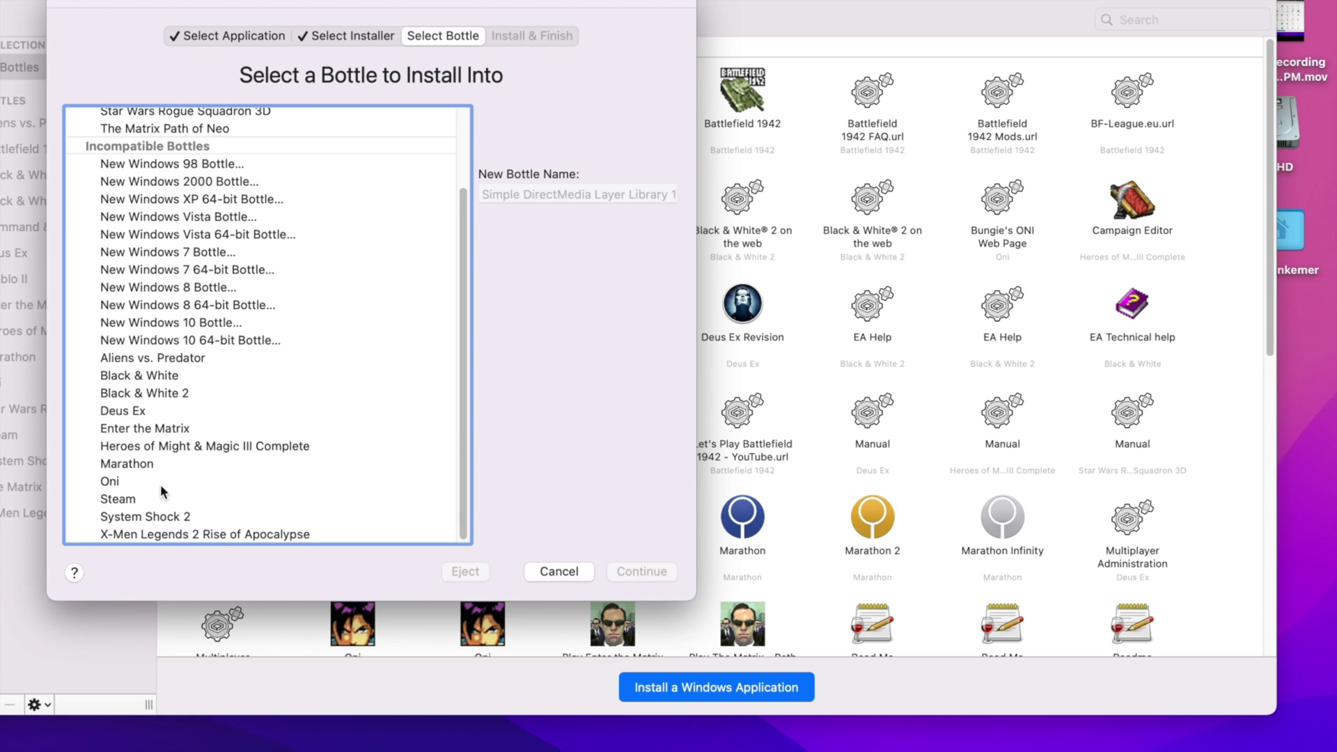
click(119, 499)
click(641, 570)
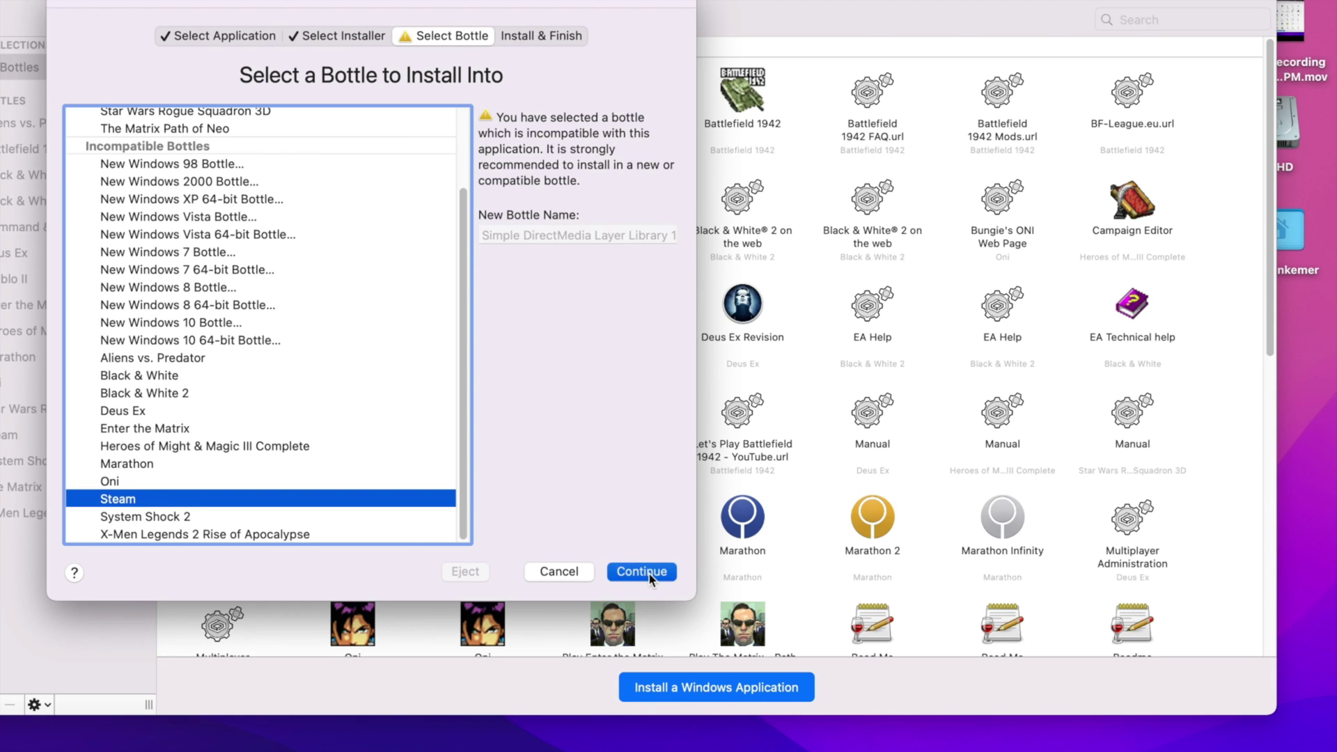
click(660, 573)
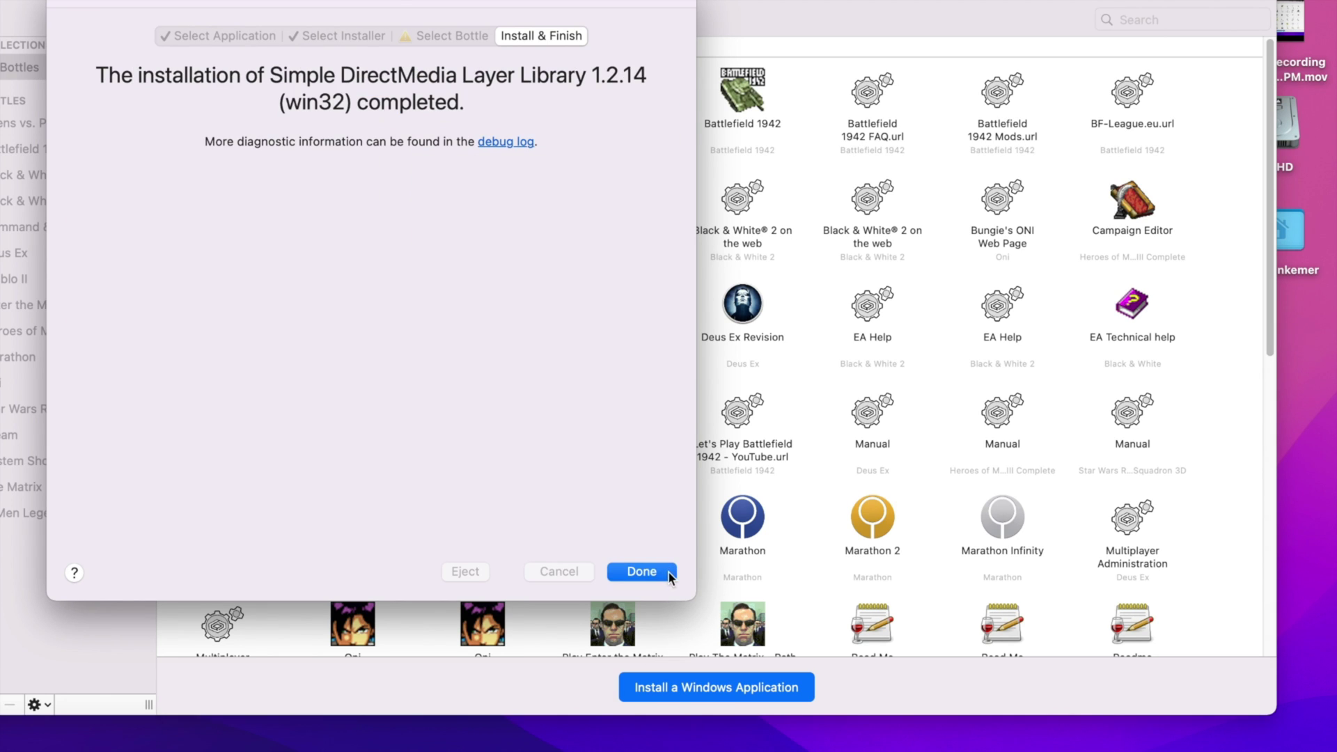
click(667, 572)
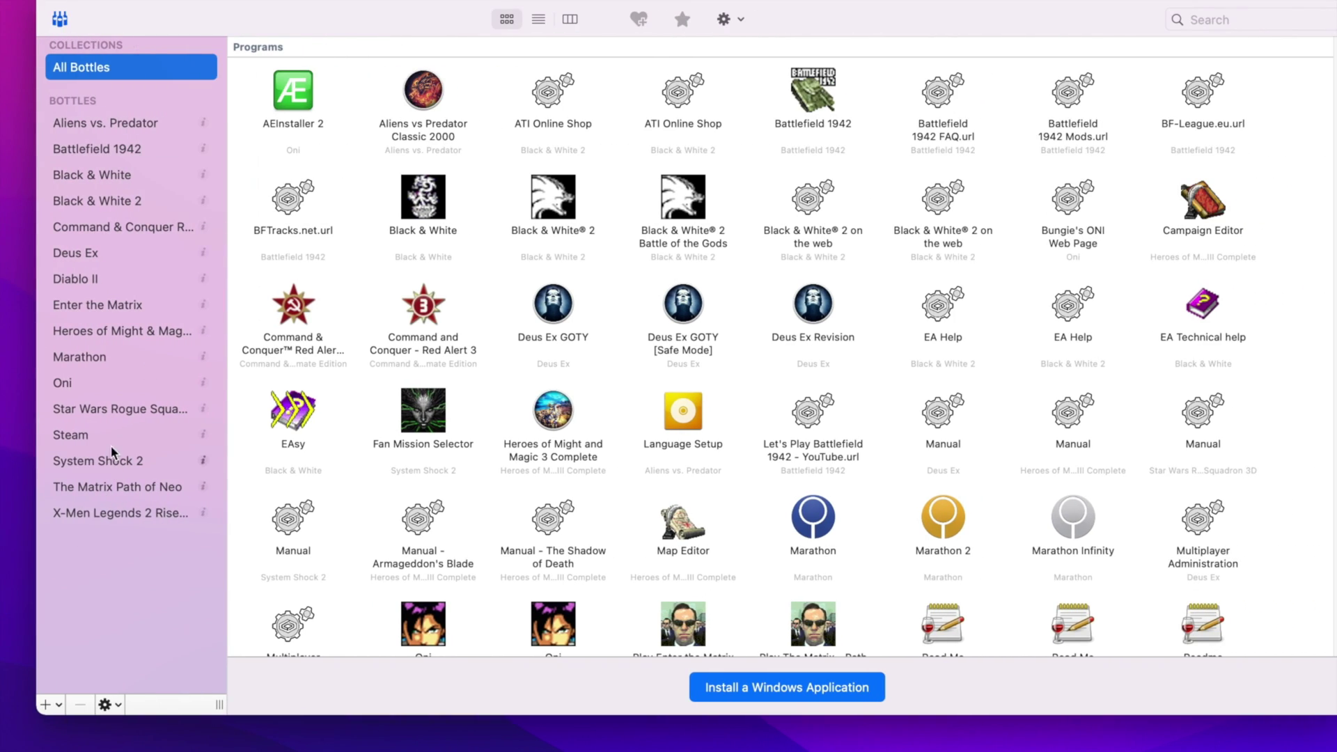
Step: Launch Steam from the Steam bottle and enter the account password, keeping it remembered
click(115, 435)
double_click(310, 102)
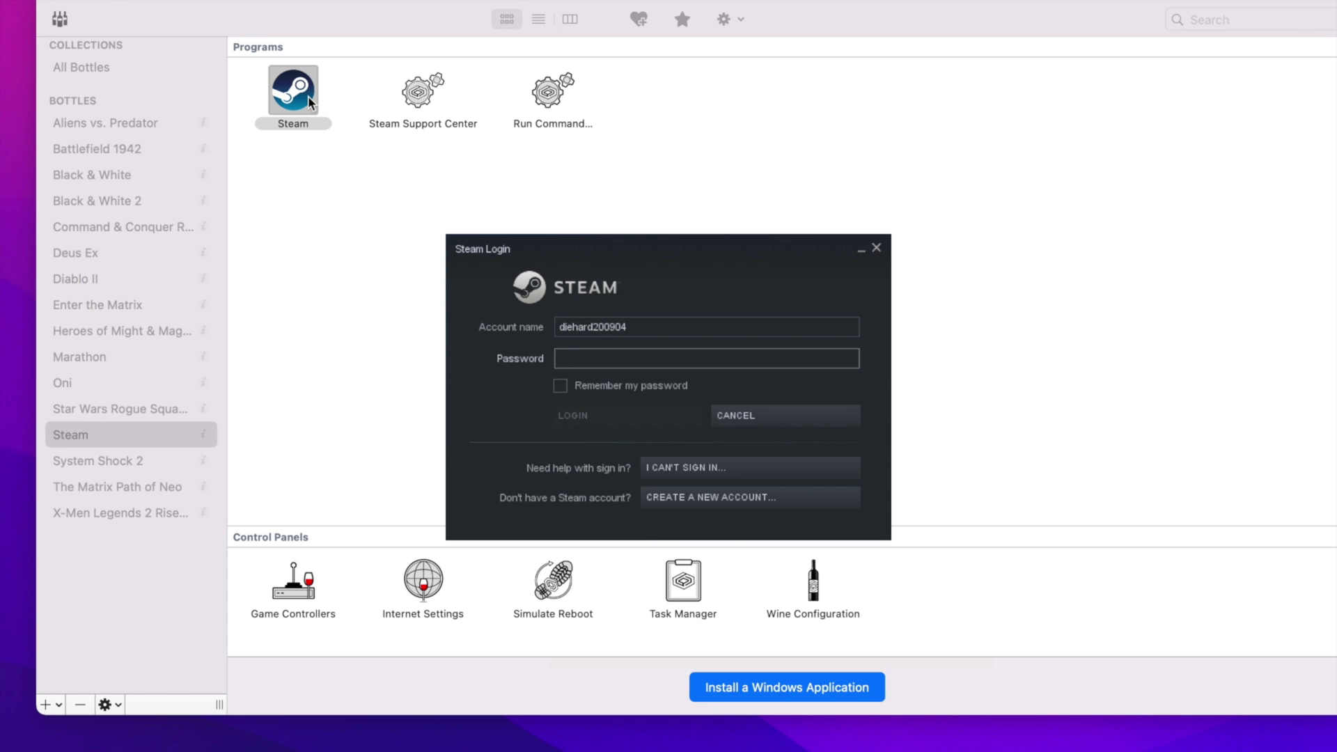
text(••••)
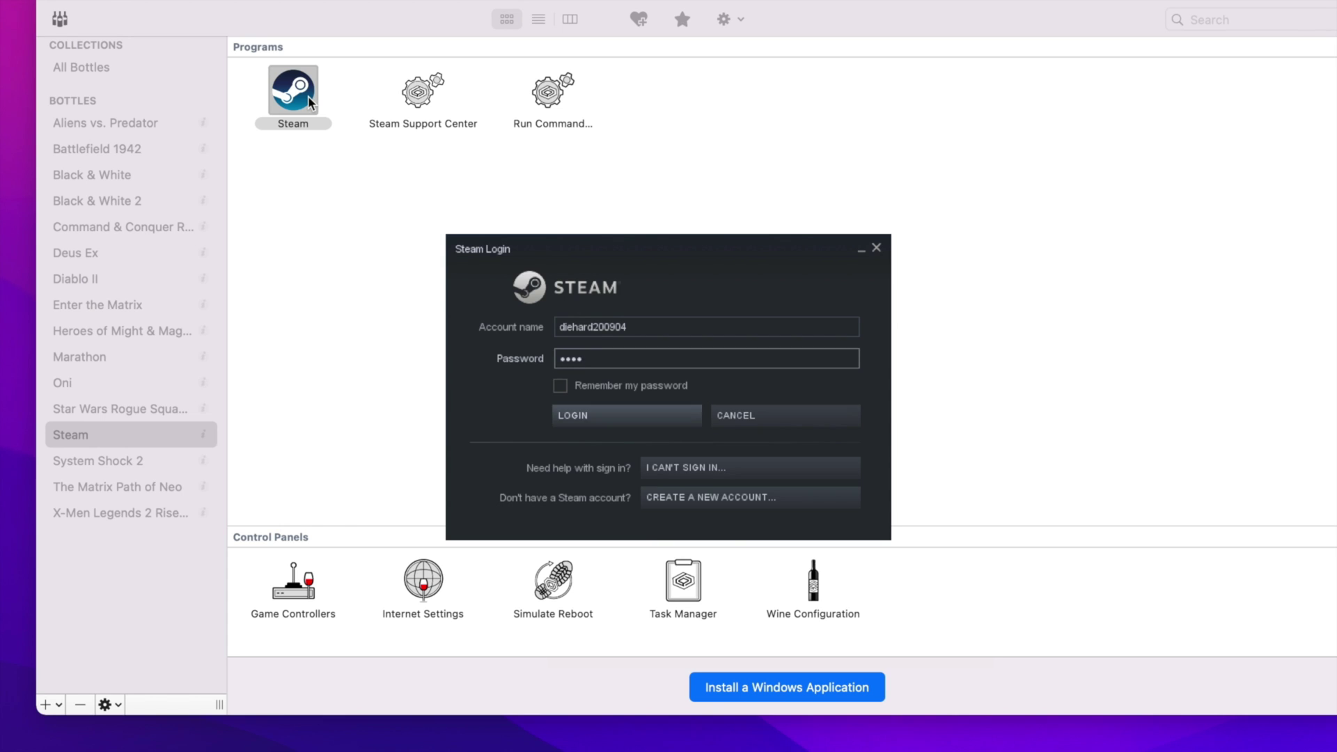
text(••••••••••••)
click(561, 386)
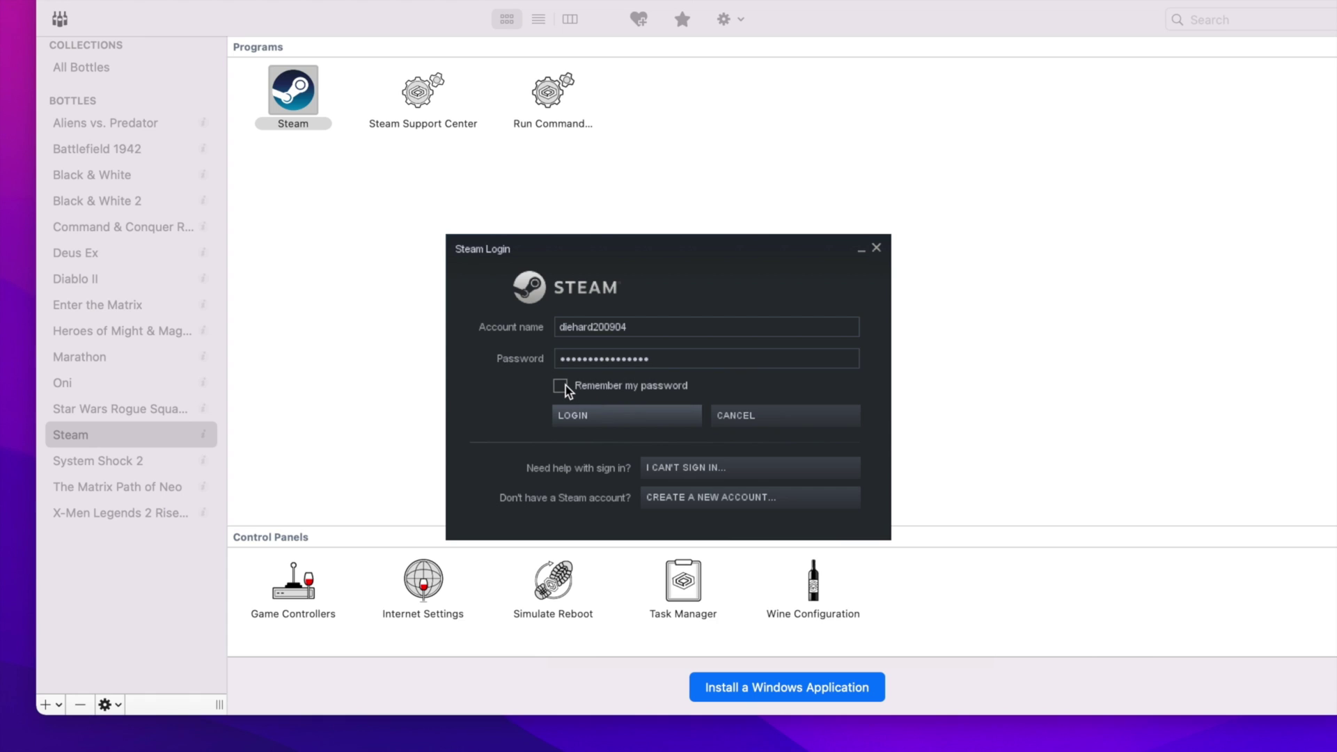
click(561, 386)
Step: Log in to Steam, close the Steam News pop-up, and scroll through the Library game list
click(613, 419)
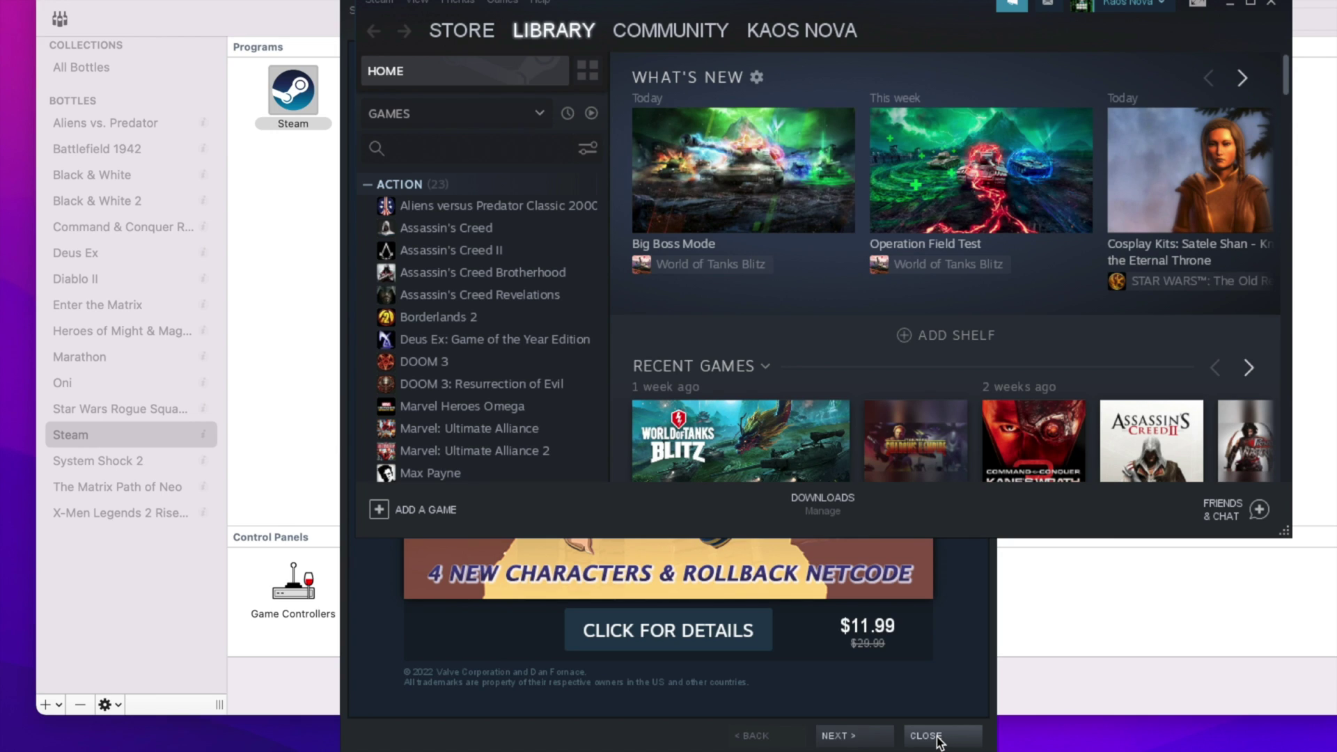
click(937, 740)
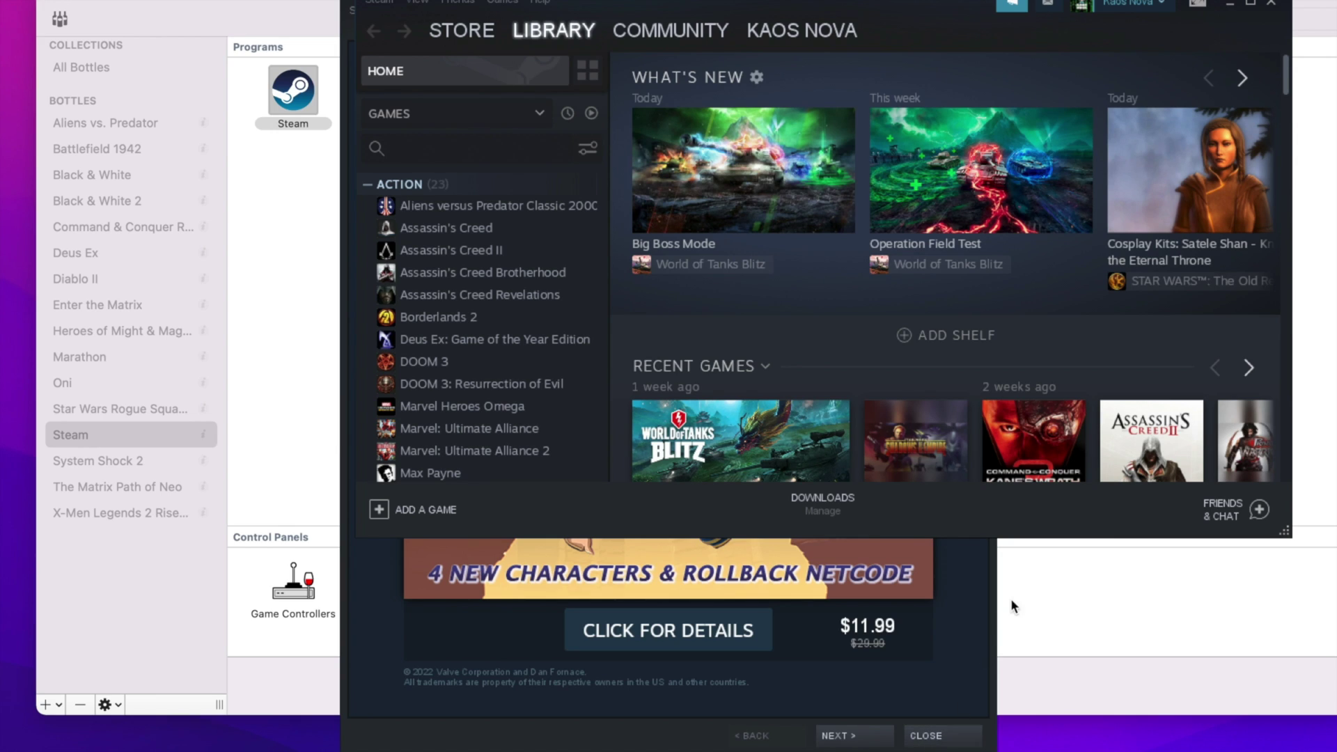
click(966, 650)
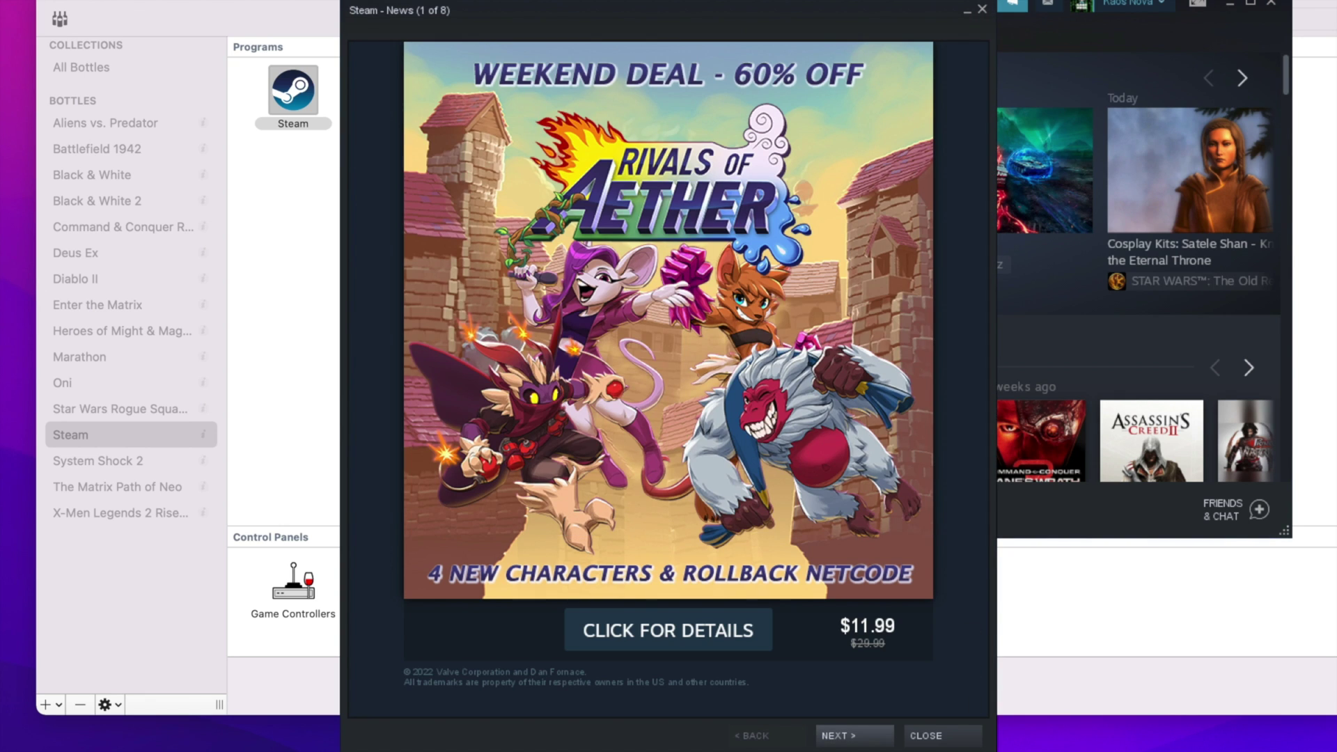
click(940, 737)
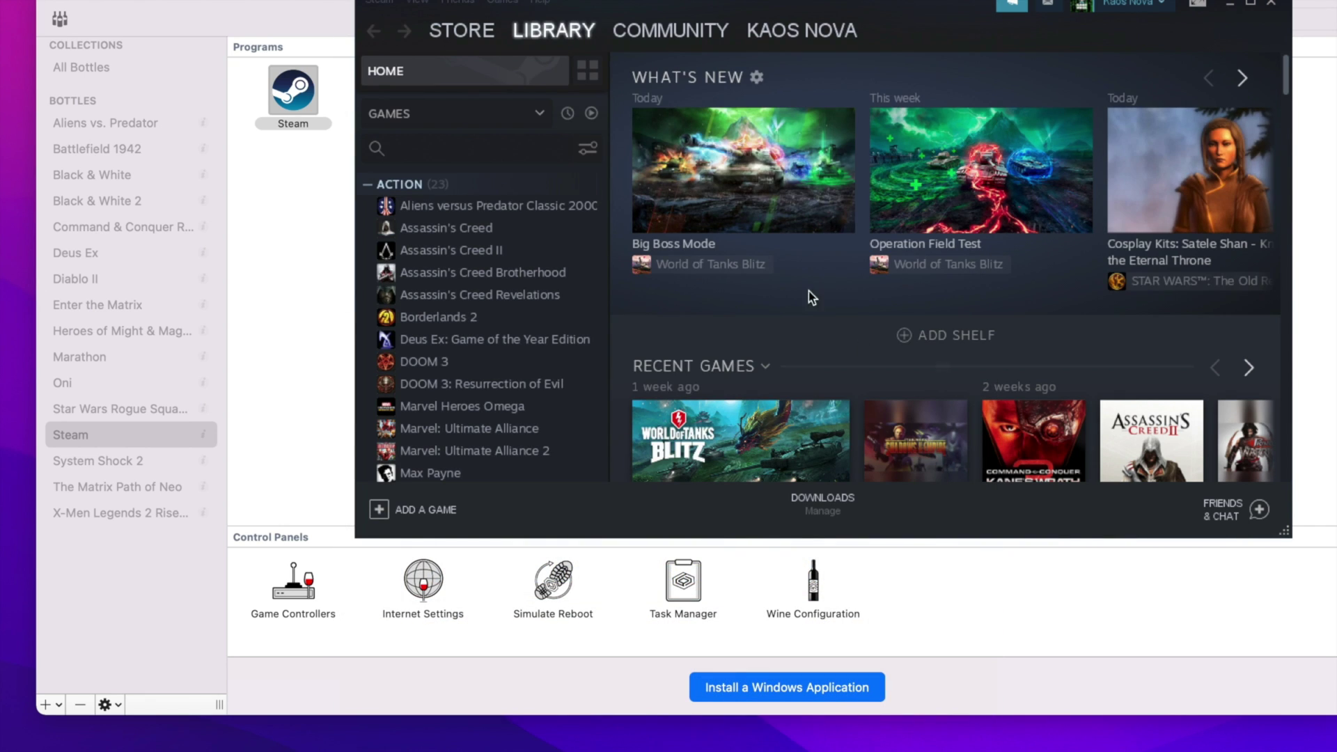
scroll(403, 403, down, 5)
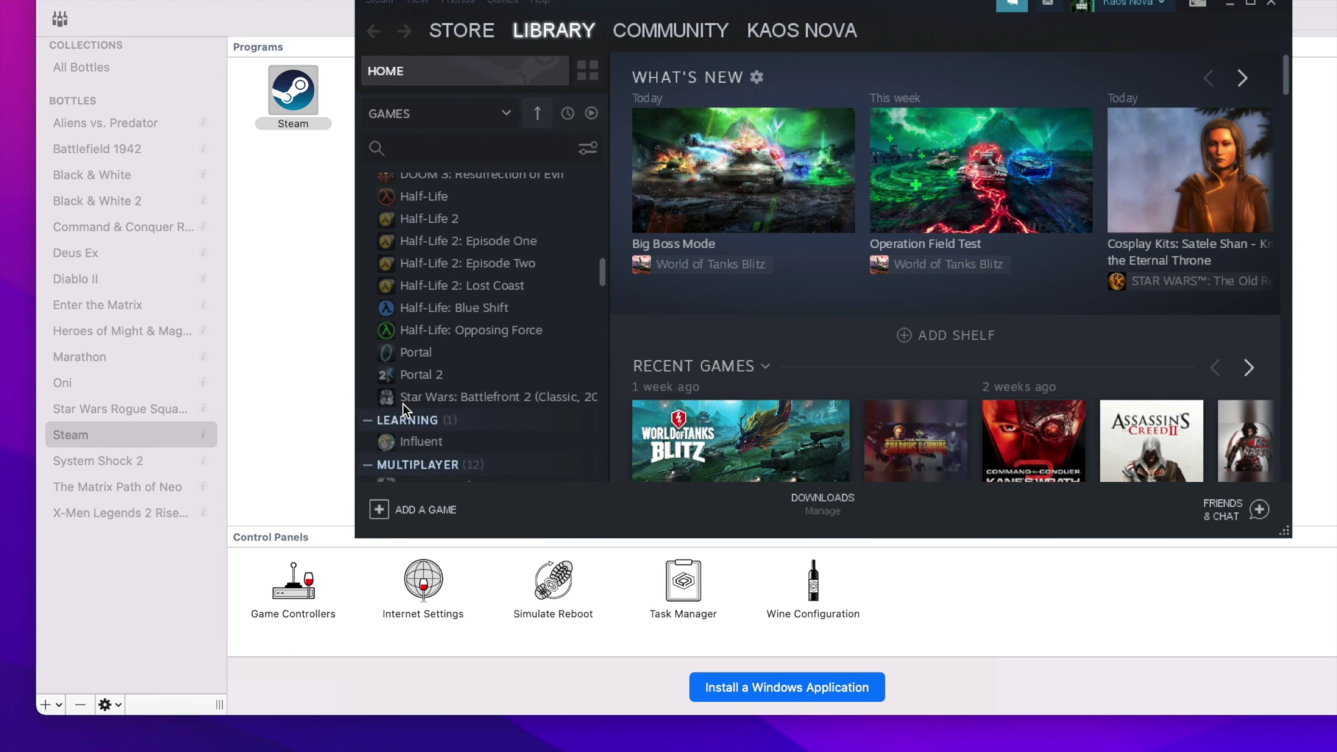
scroll(402, 404, down, 5)
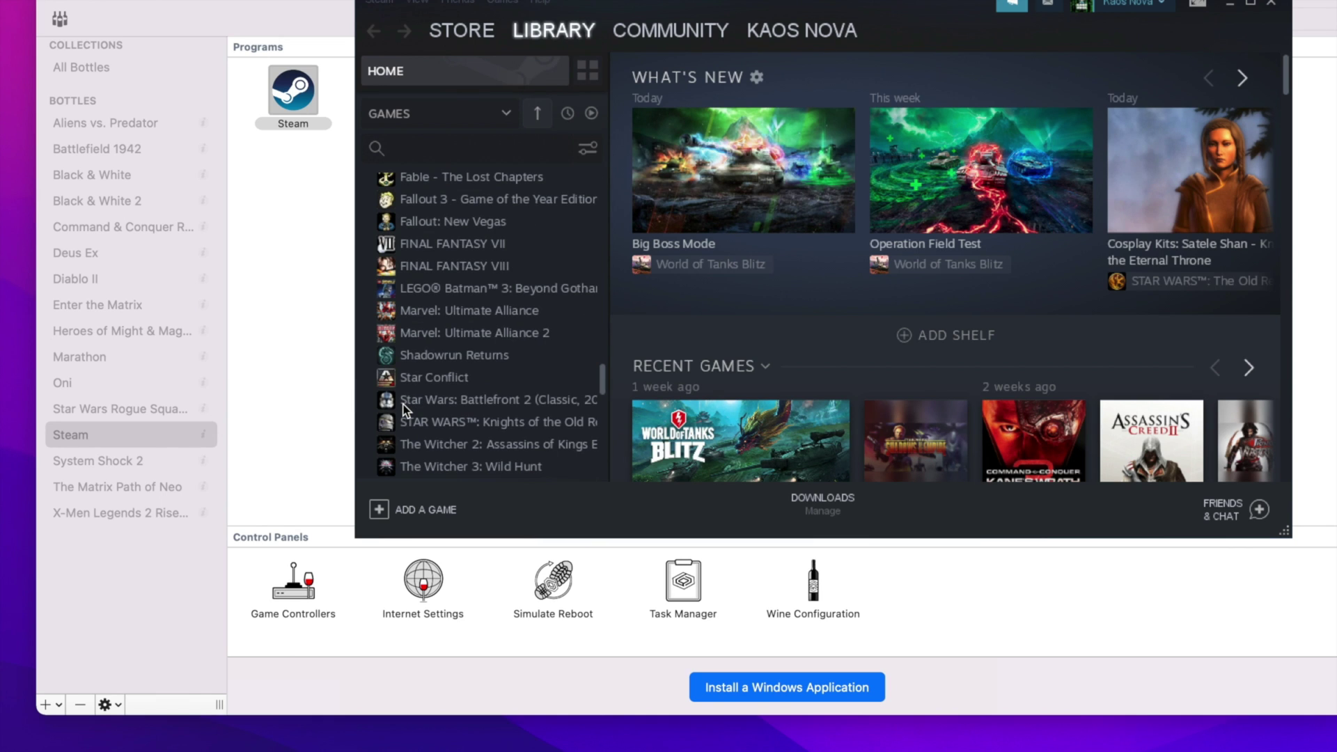
scroll(485, 388, up, 1)
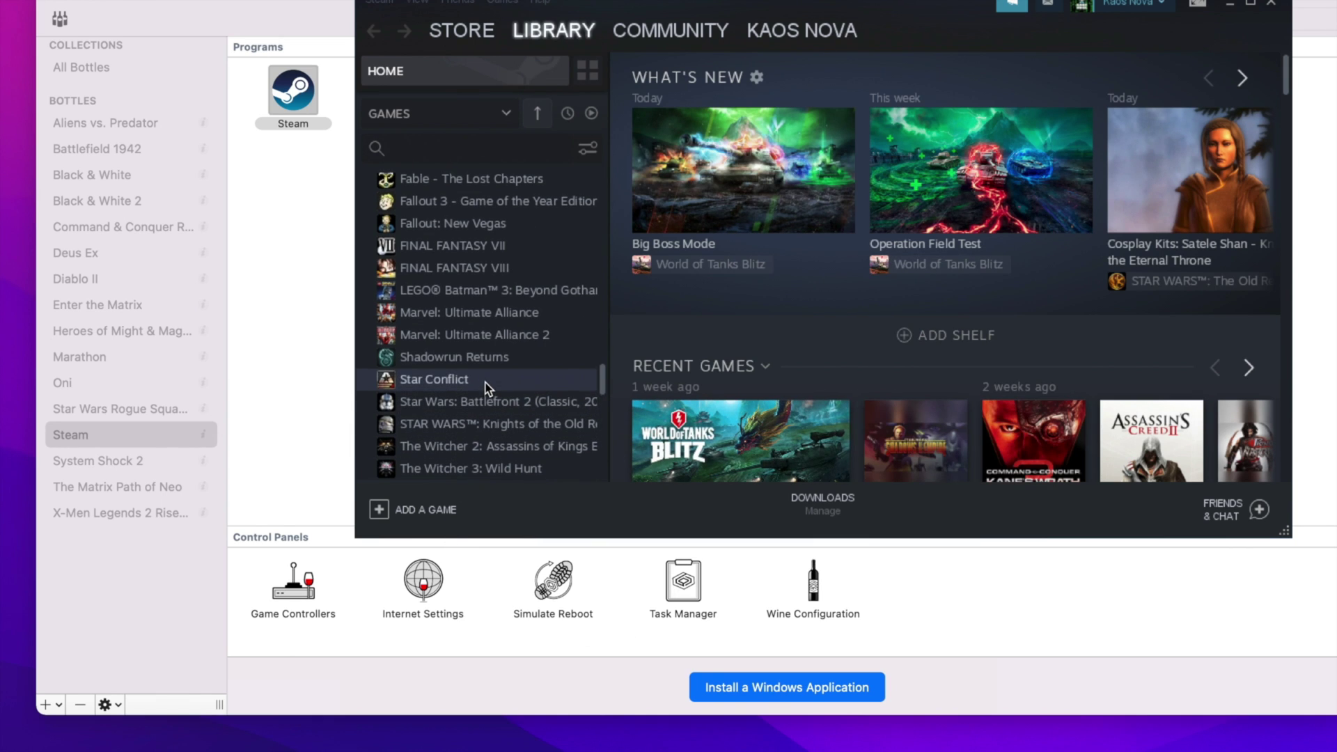
scroll(485, 388, up, 5)
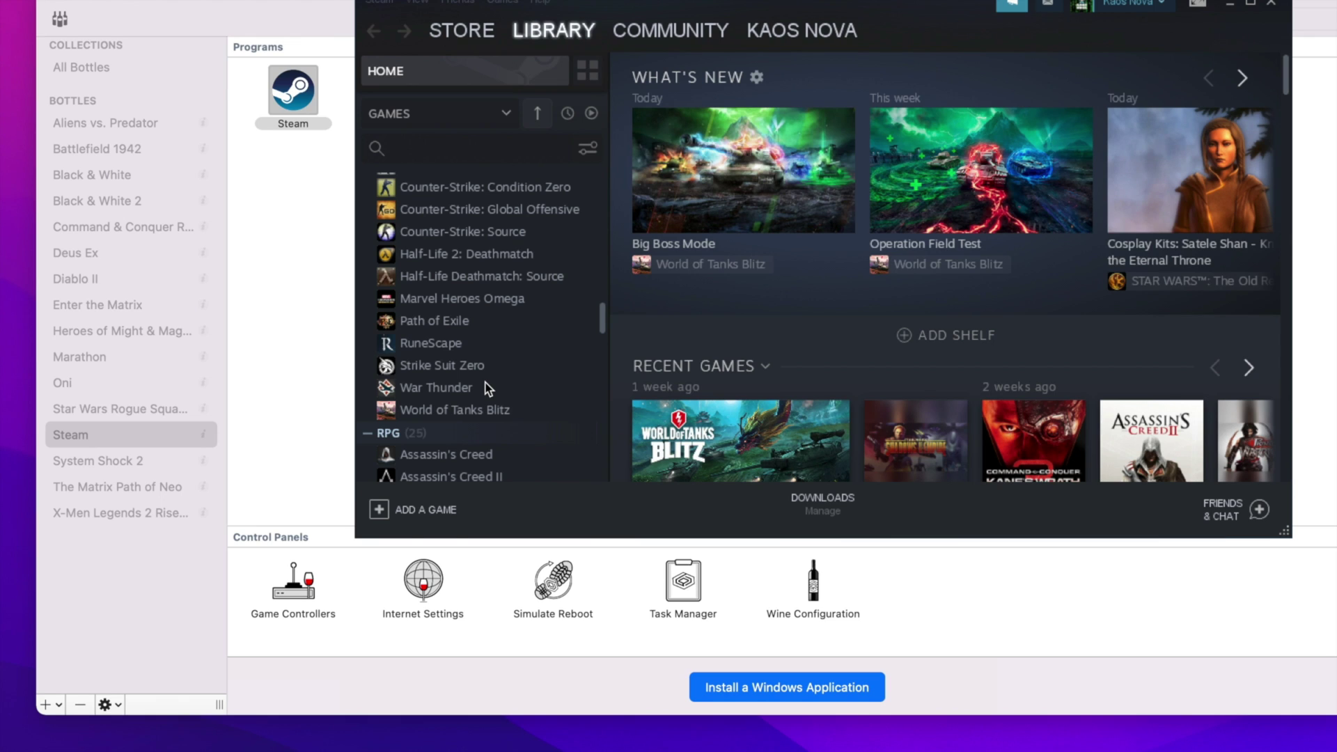
scroll(485, 387, up, 4)
scroll(486, 387, down, 5)
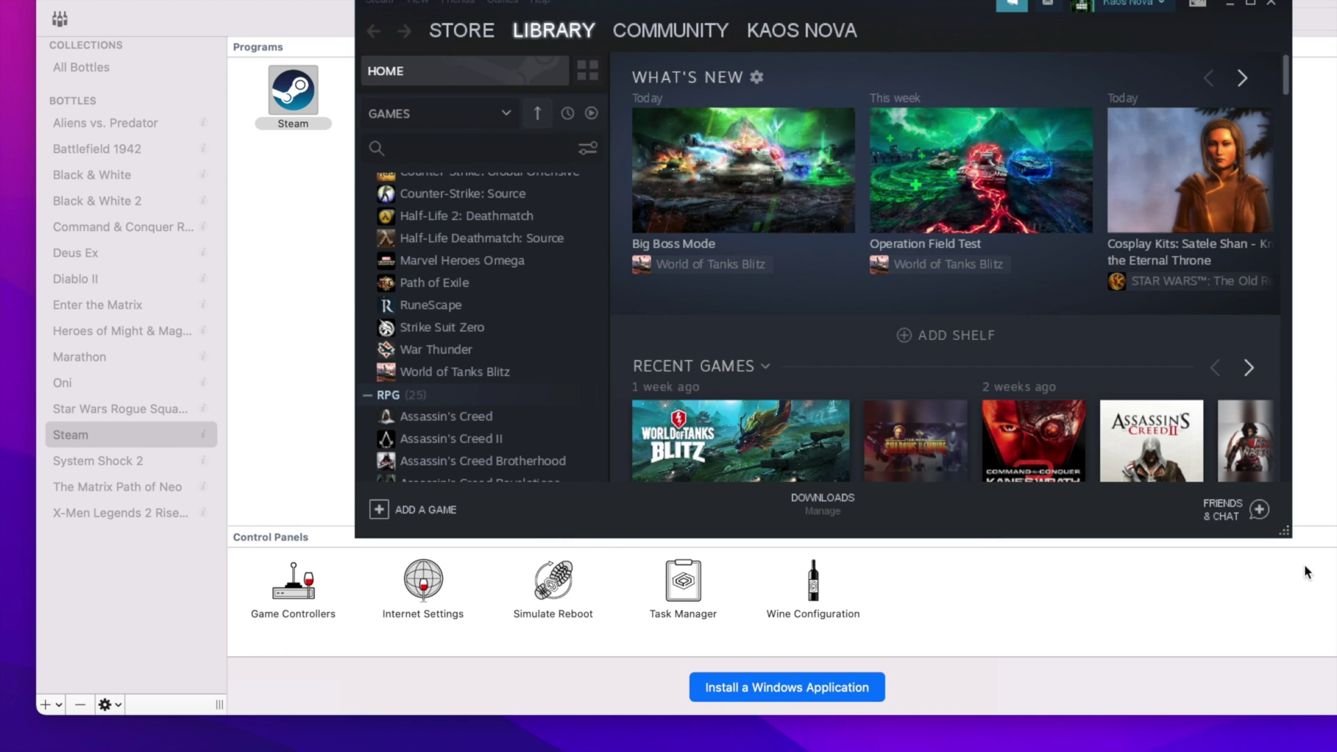
Step: Enlarge the Steam window down and to the right, then choose Exit from the Steam menu
drag(1286, 533, 1309, 724)
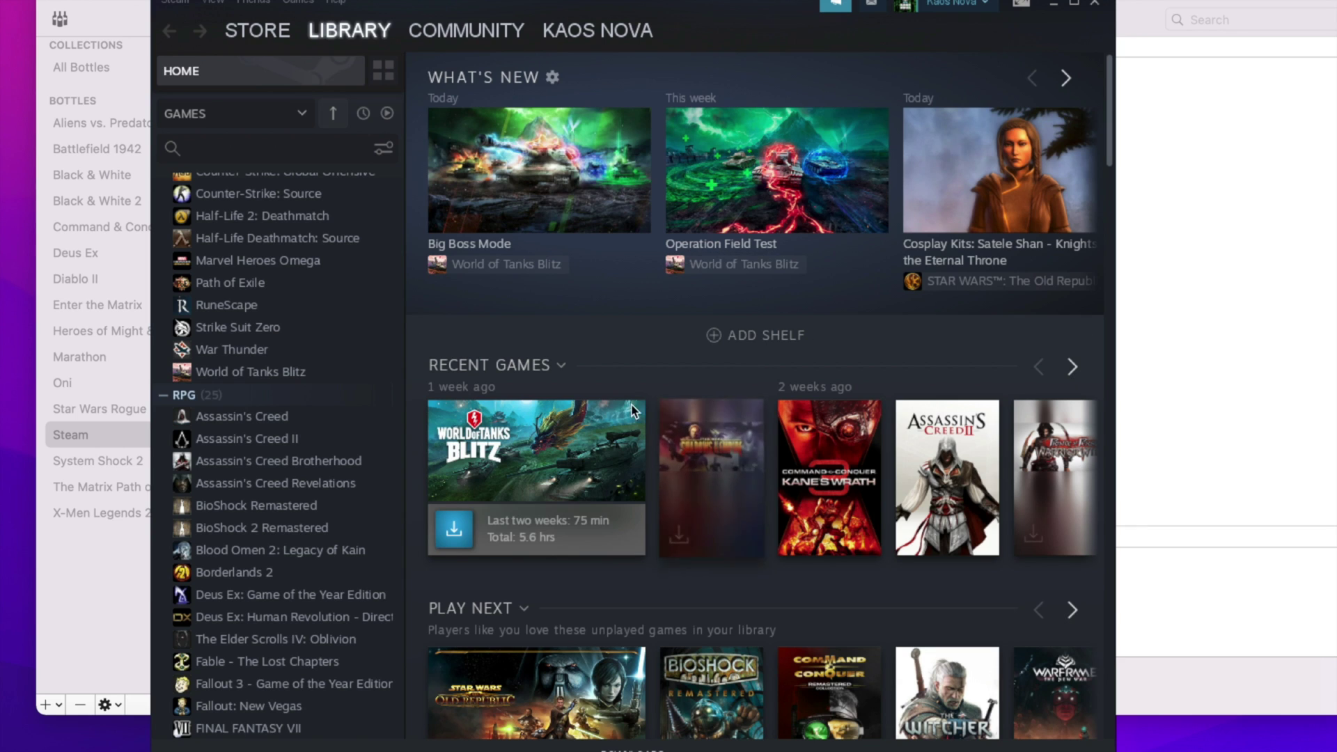
mouse_move(623, 404)
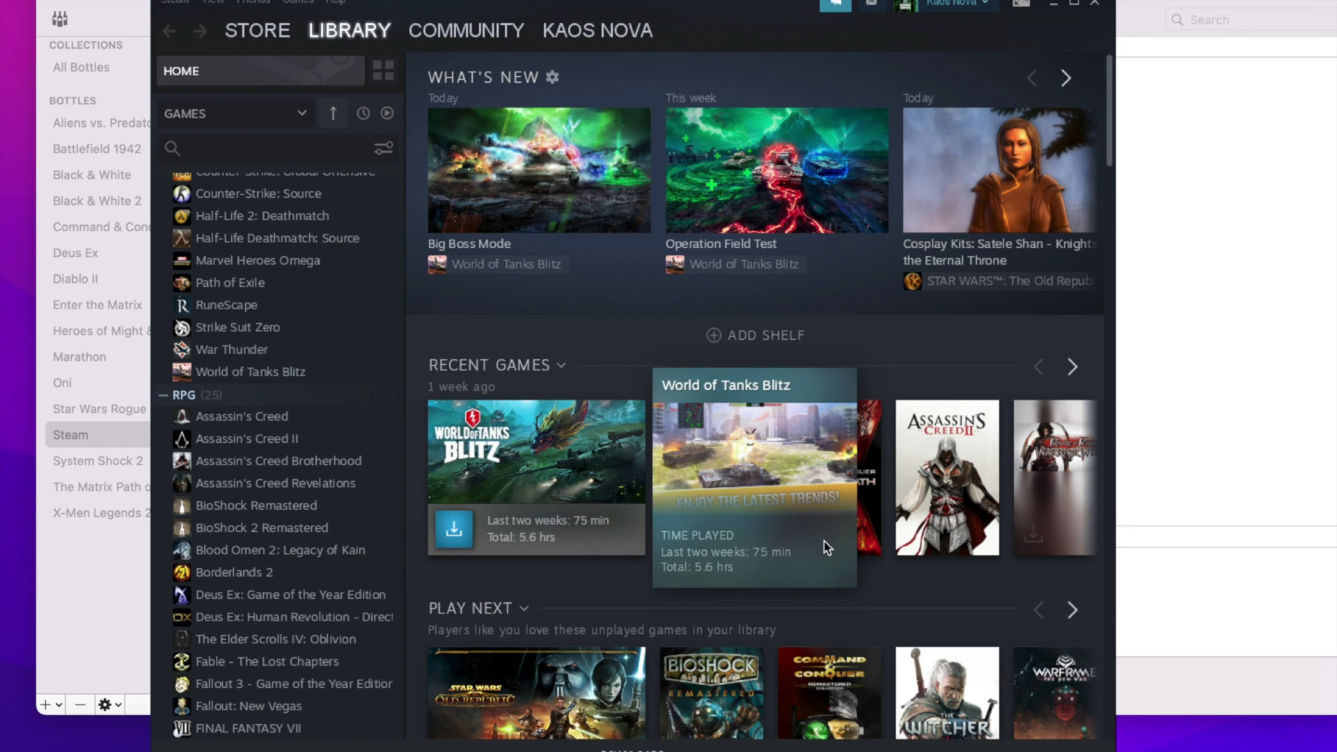
mouse_move(737, 548)
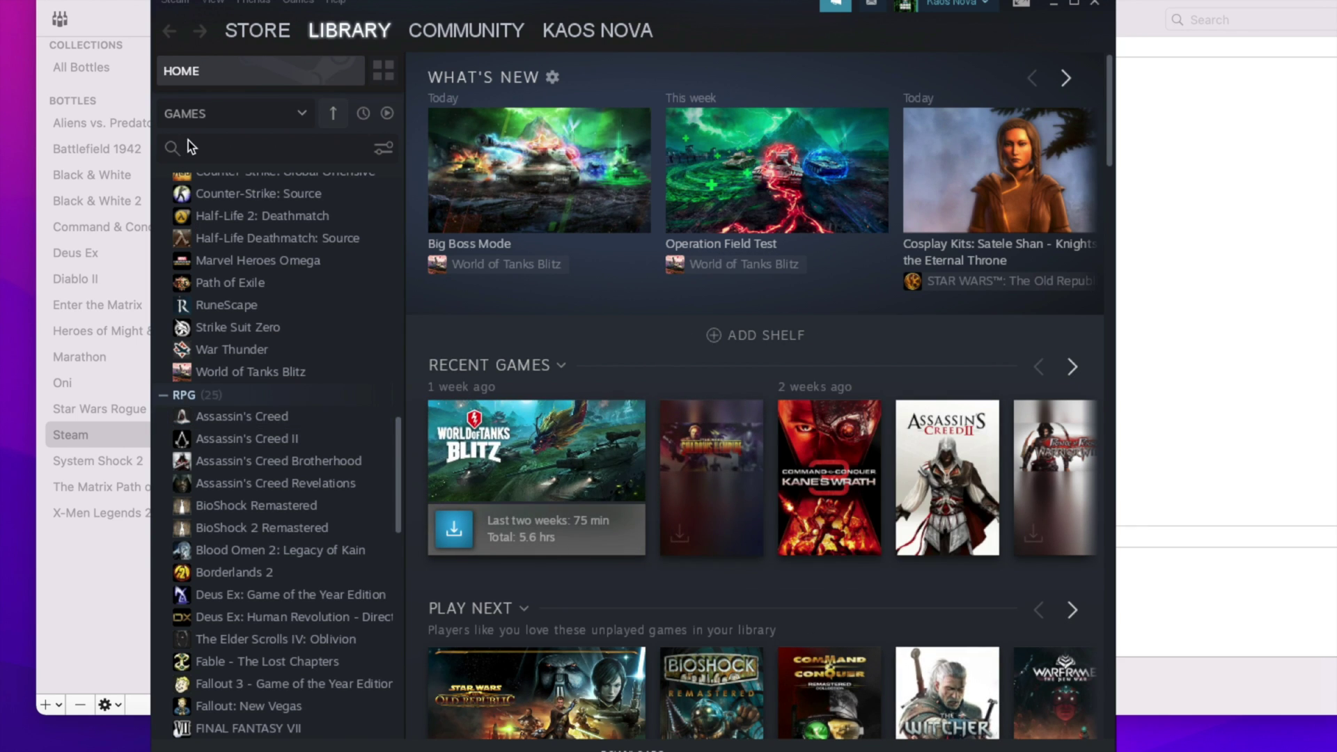
click(178, 4)
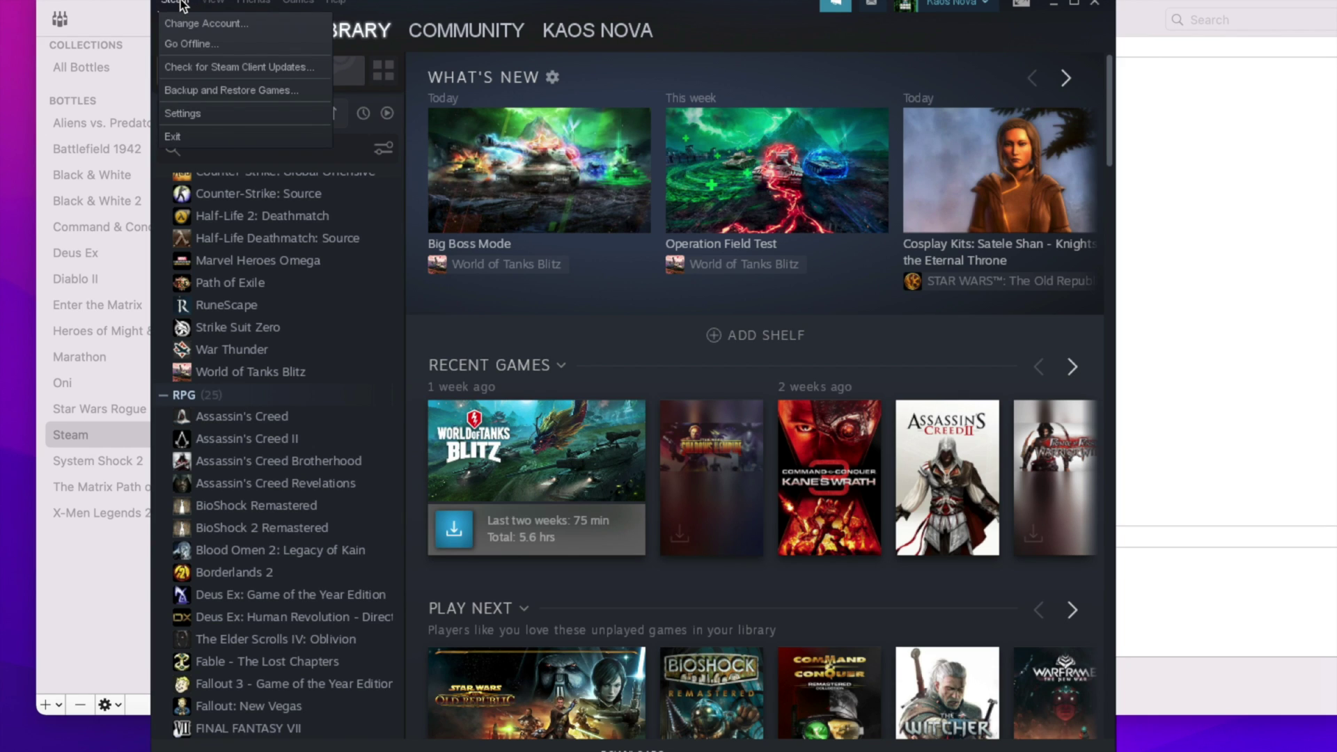
click(192, 140)
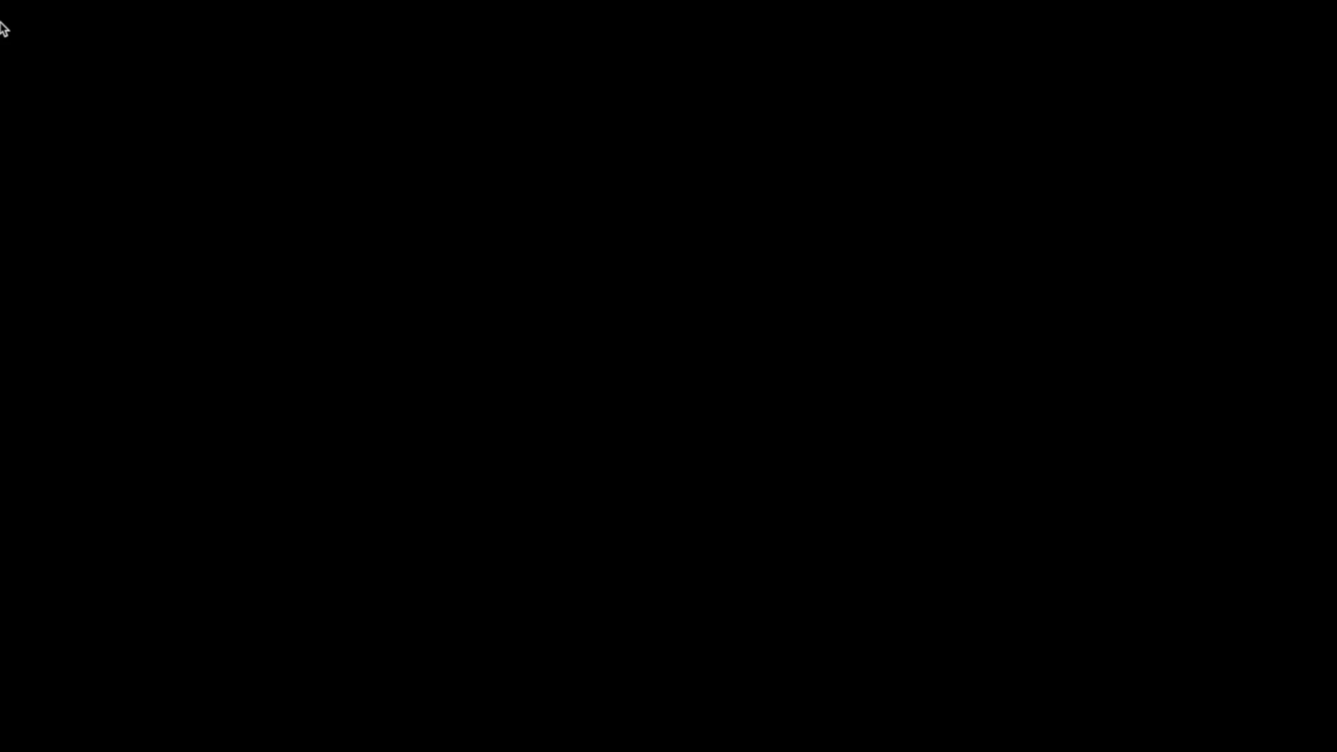